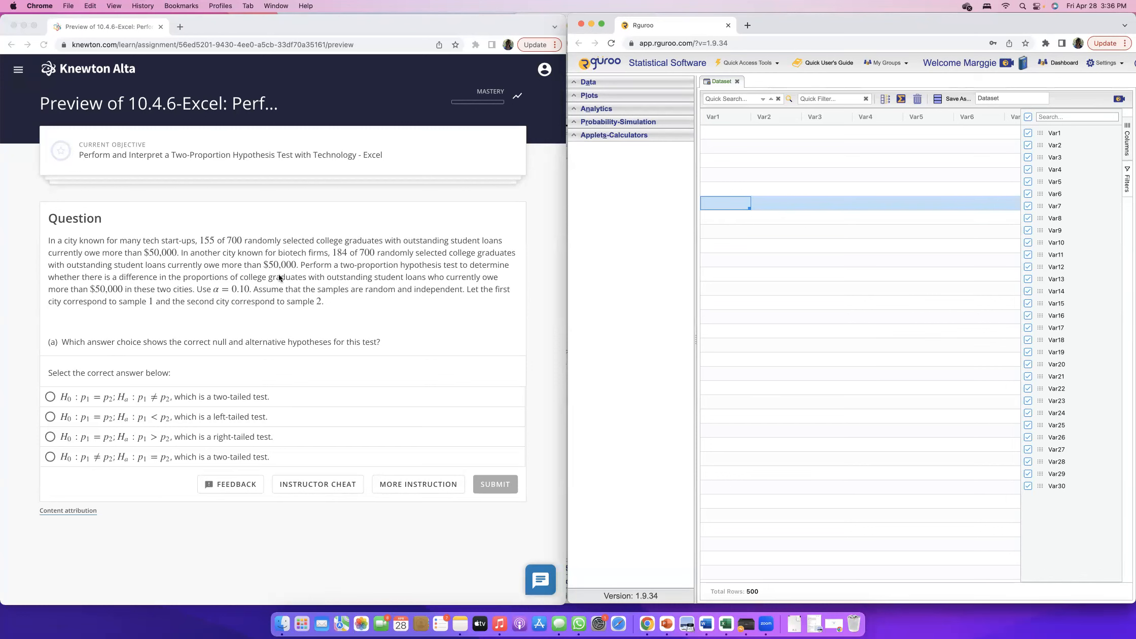
Answer part (a) with H0: p1 = p2; Ha: p1 ≠ p2 as a two-tailed test, submit it and continue to part (b).
left_click(126, 282)
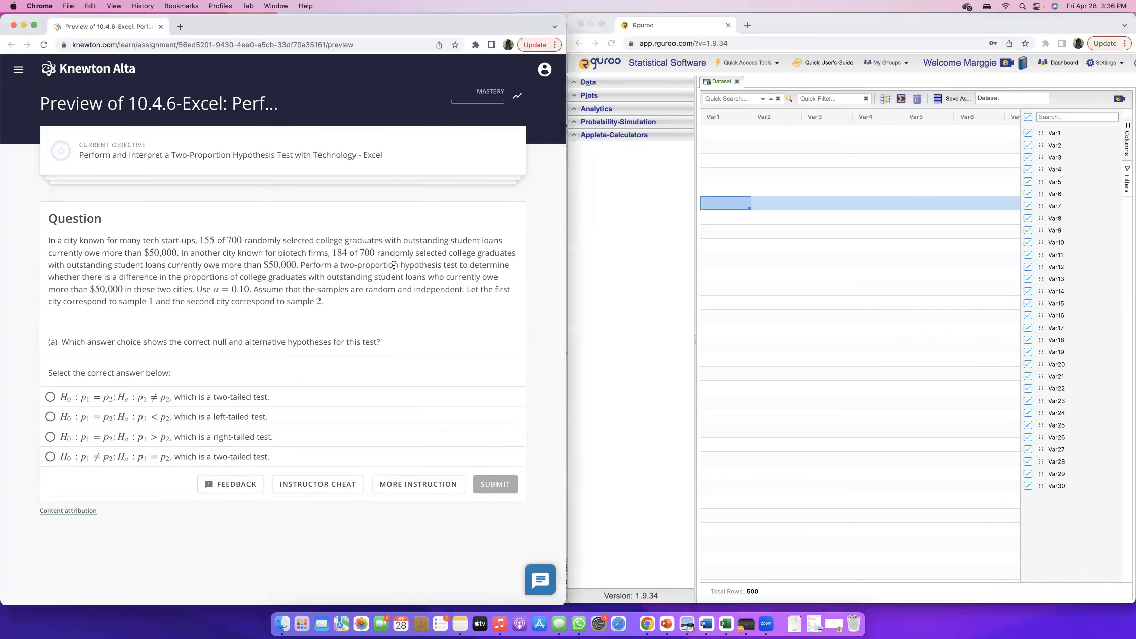
left_click_drag(341, 266, 428, 265)
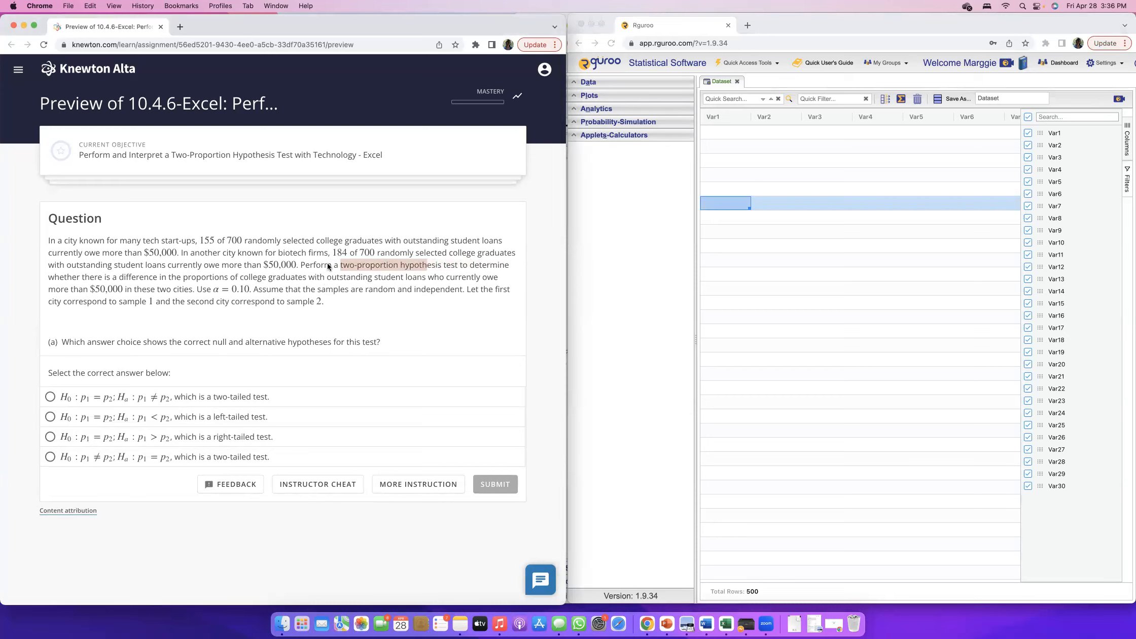
left_click_drag(81, 277, 326, 279)
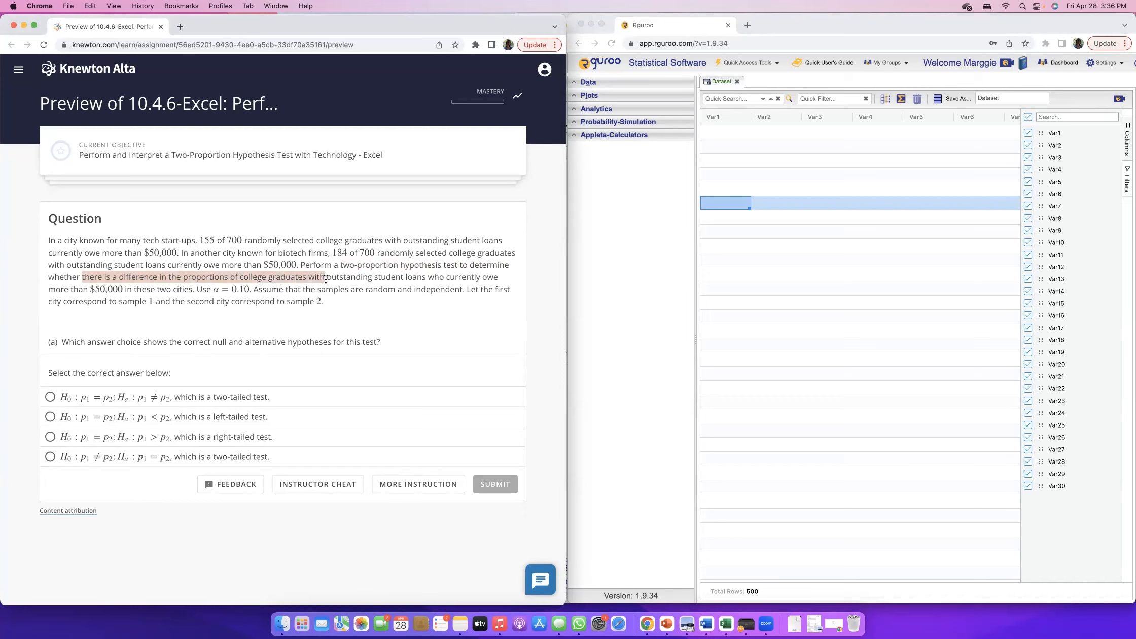
left_click_drag(82, 277, 191, 287)
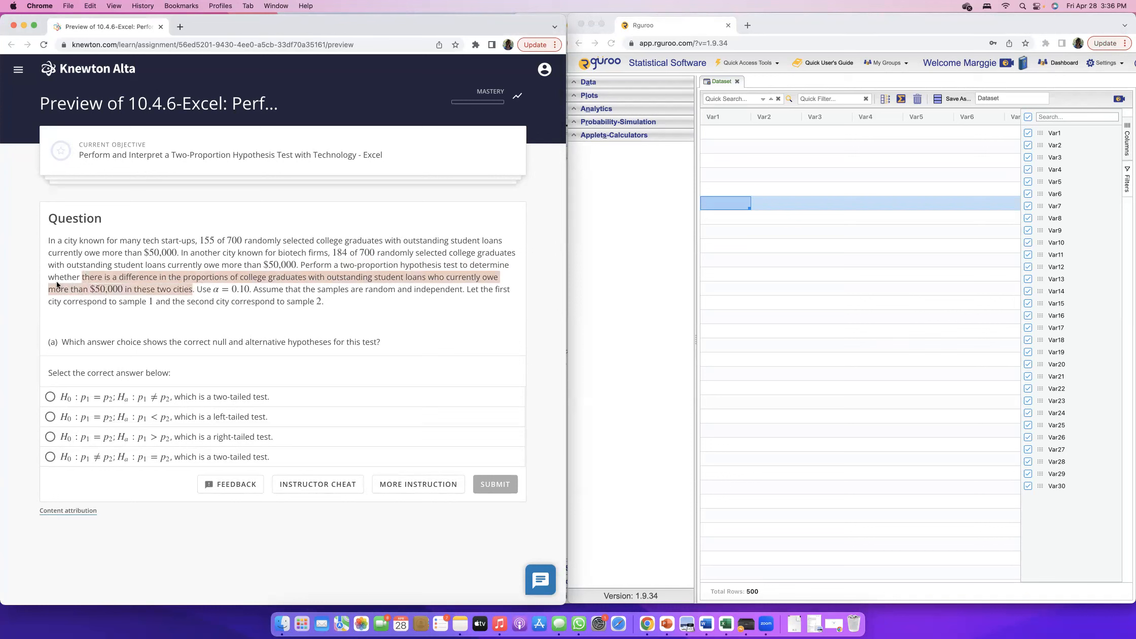
left_click(179, 323)
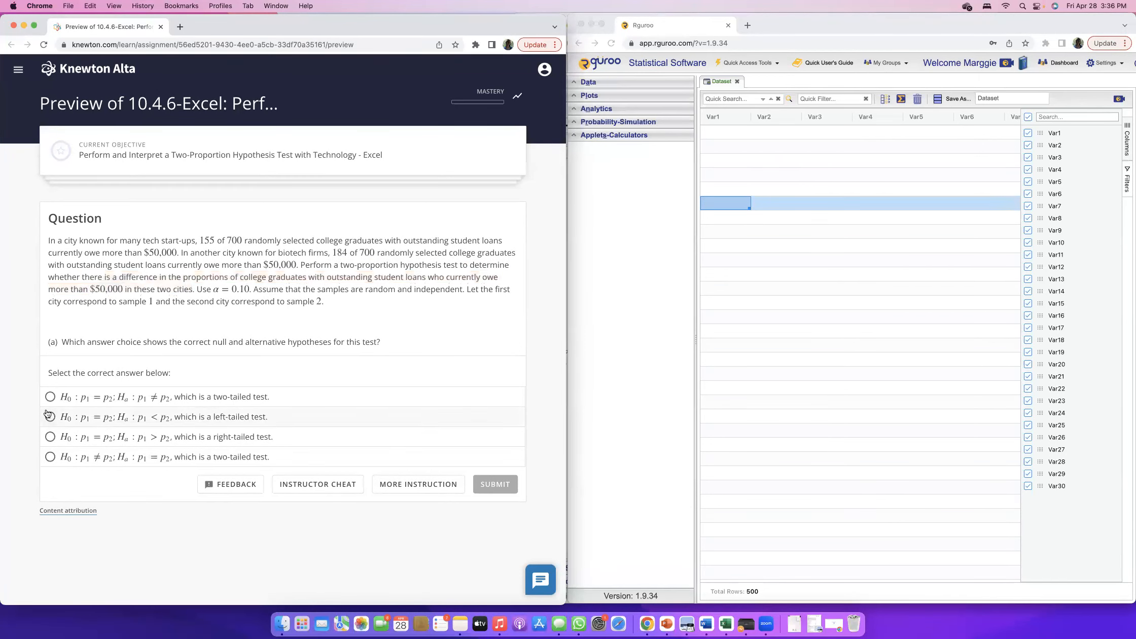
left_click(49, 398)
left_click(502, 483)
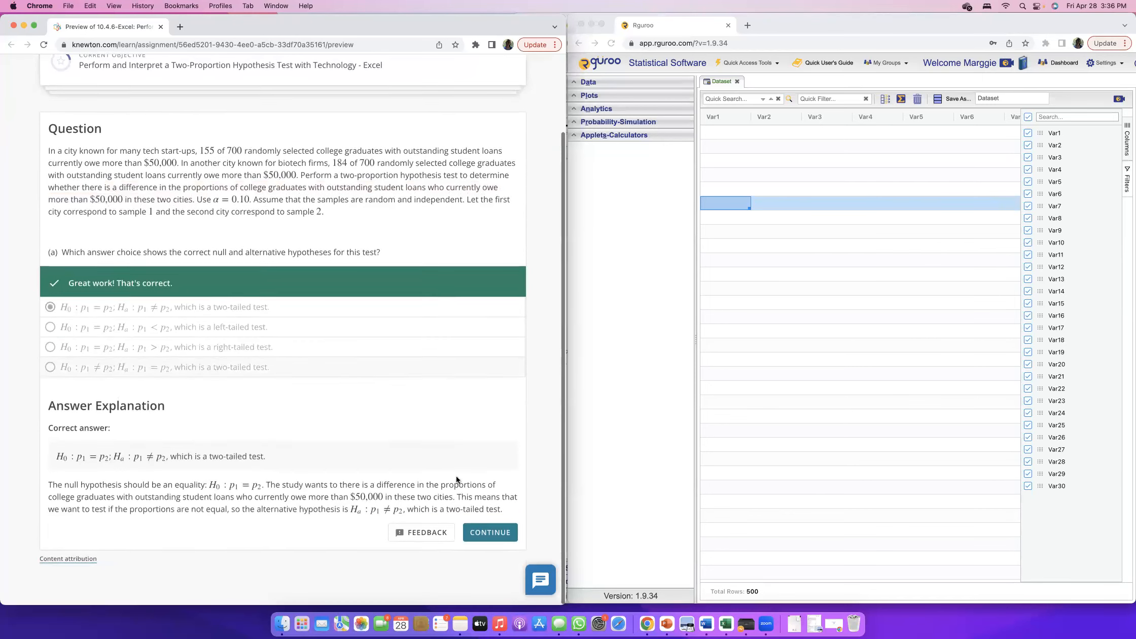
left_click(490, 532)
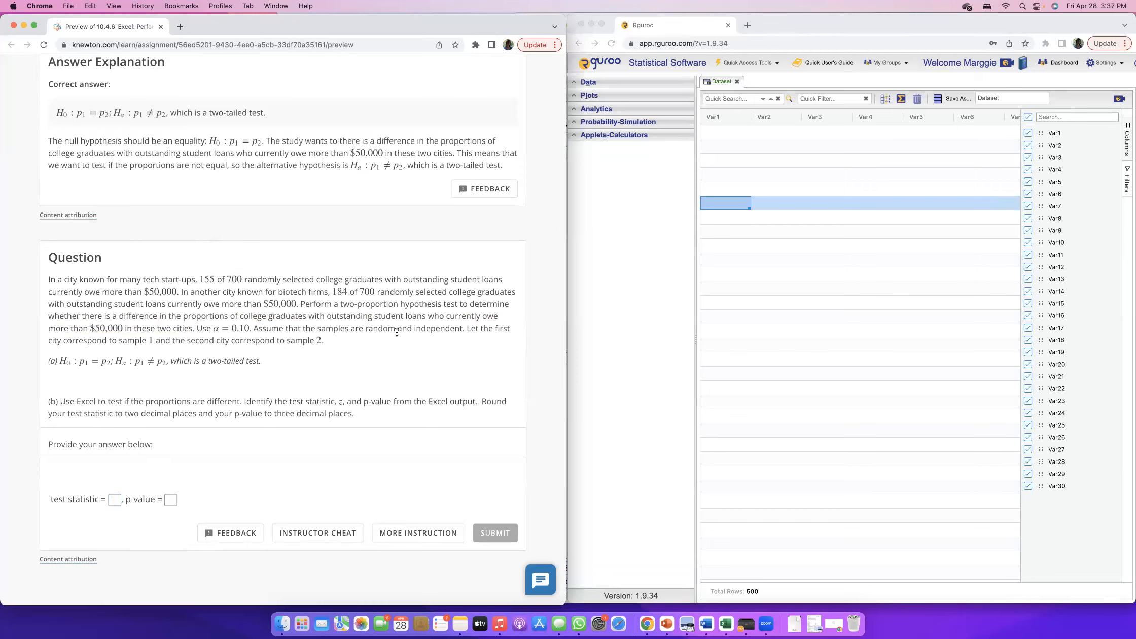
Switch to Rguroo and start a two-population proportion inference analysis.
left_click(672, 286)
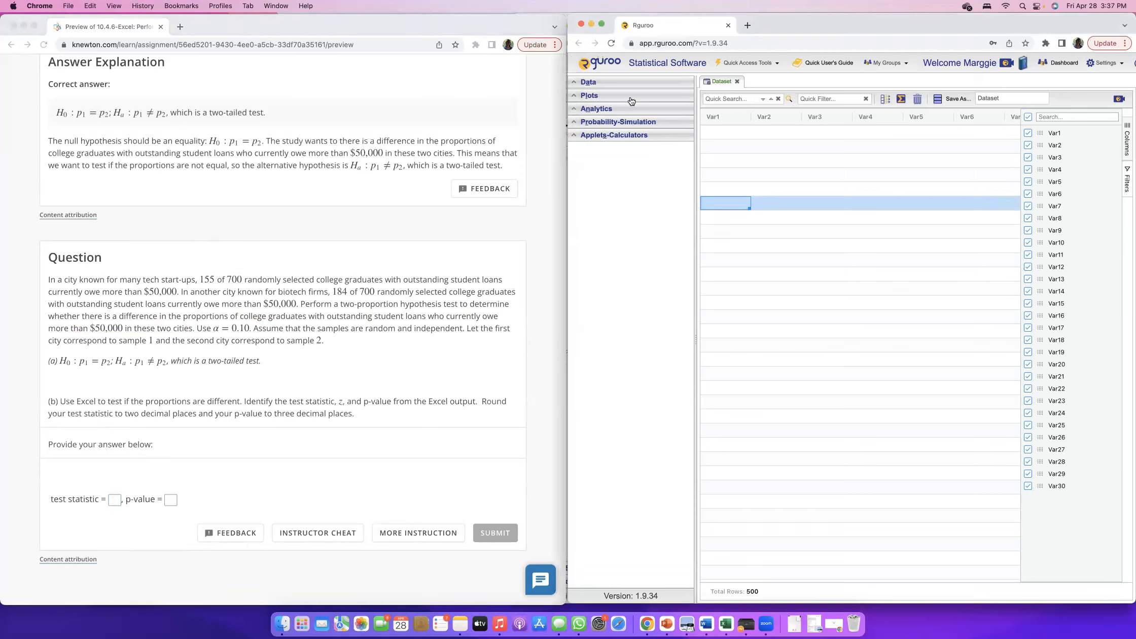
left_click(577, 110)
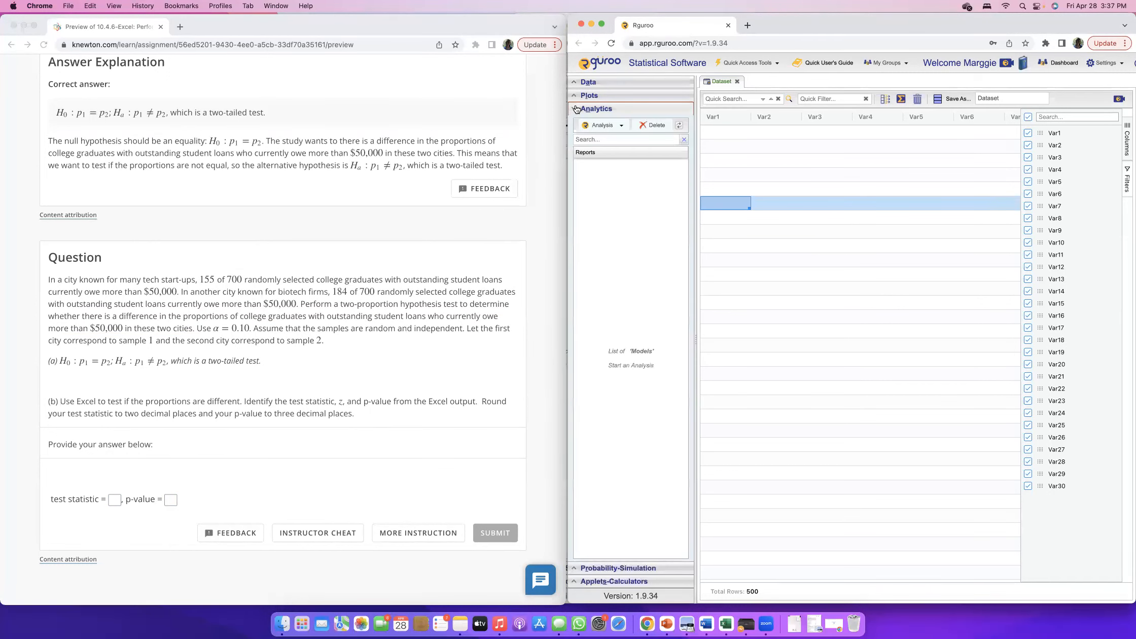
left_click(621, 129)
mouse_move(631, 144)
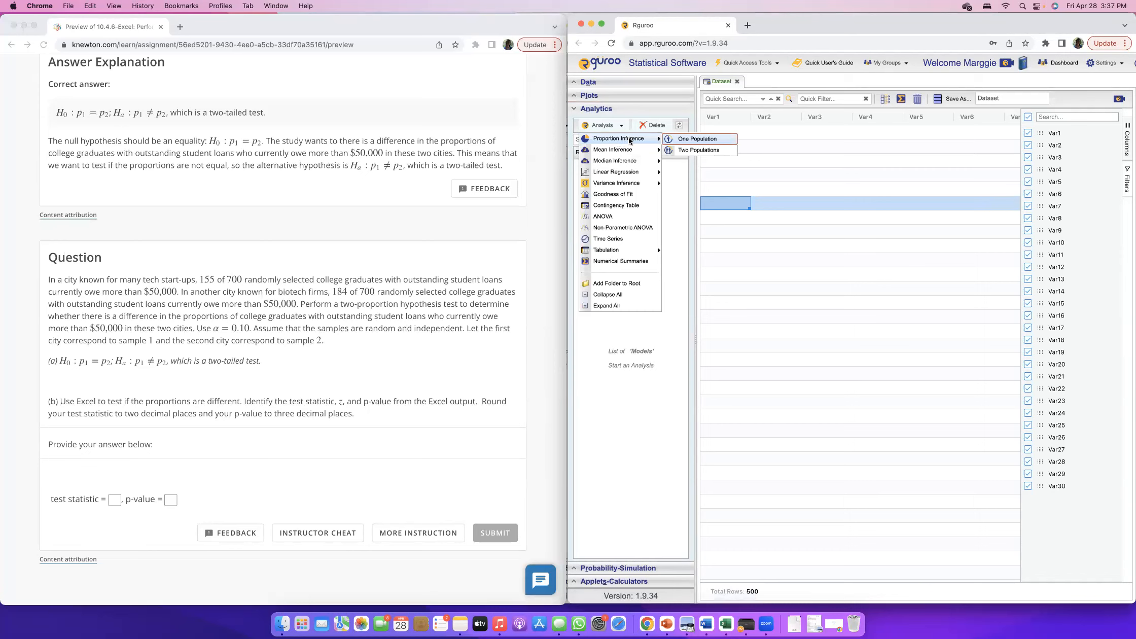
left_click(700, 151)
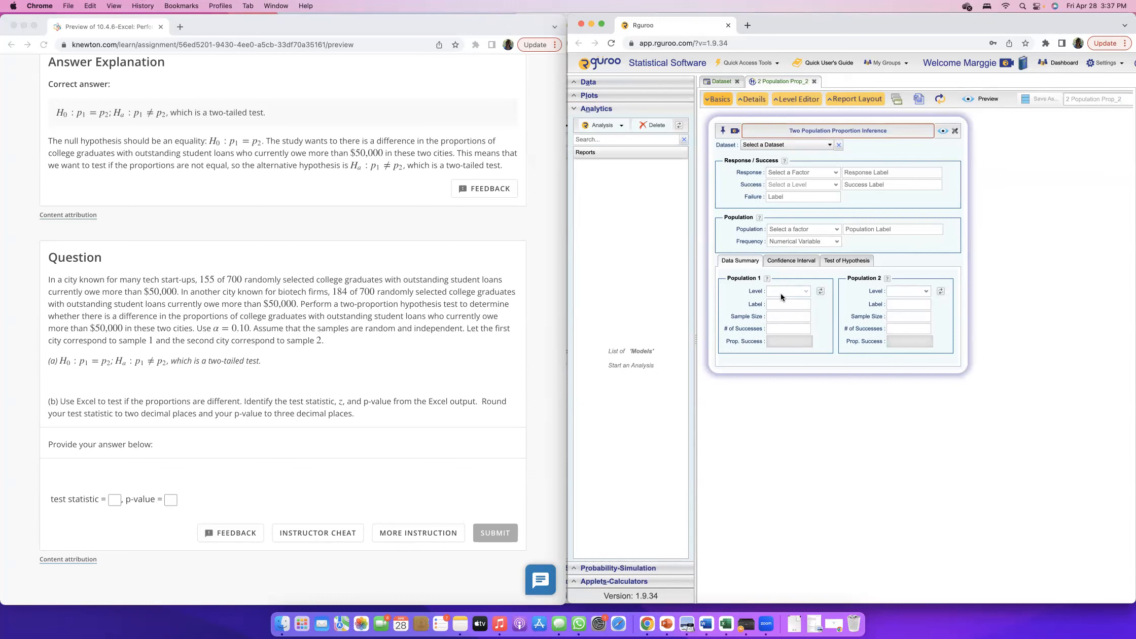
Label Population 1 "Tech Start-up" and set its sample size to 700 in the data summary.
left_click(789, 305)
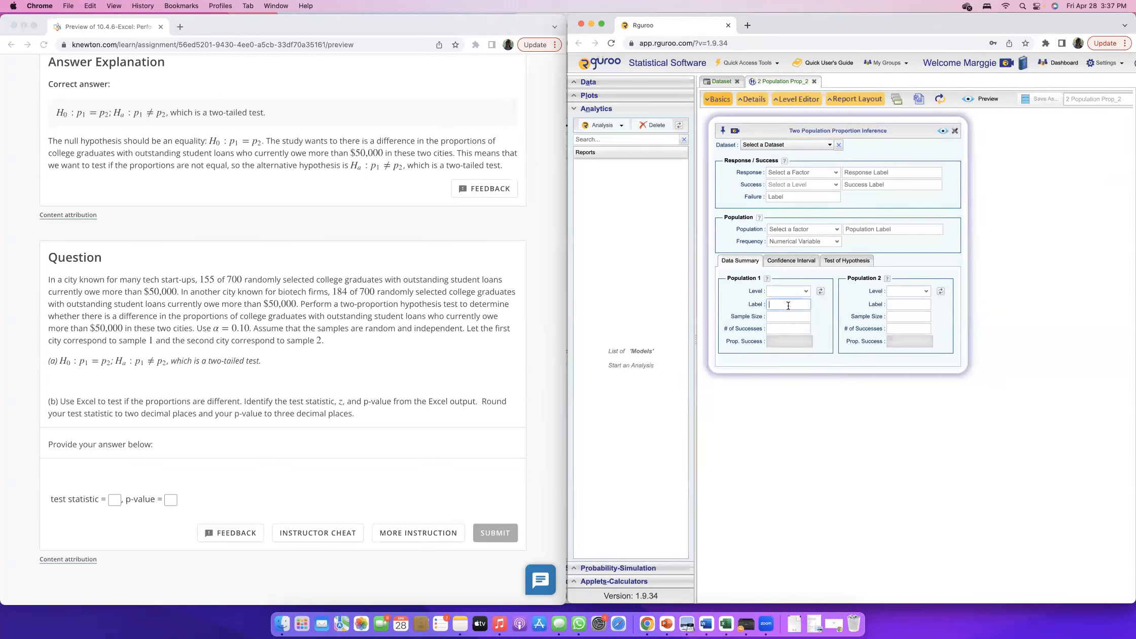
type("Tech Start-up")
left_click(777, 316)
type("700")
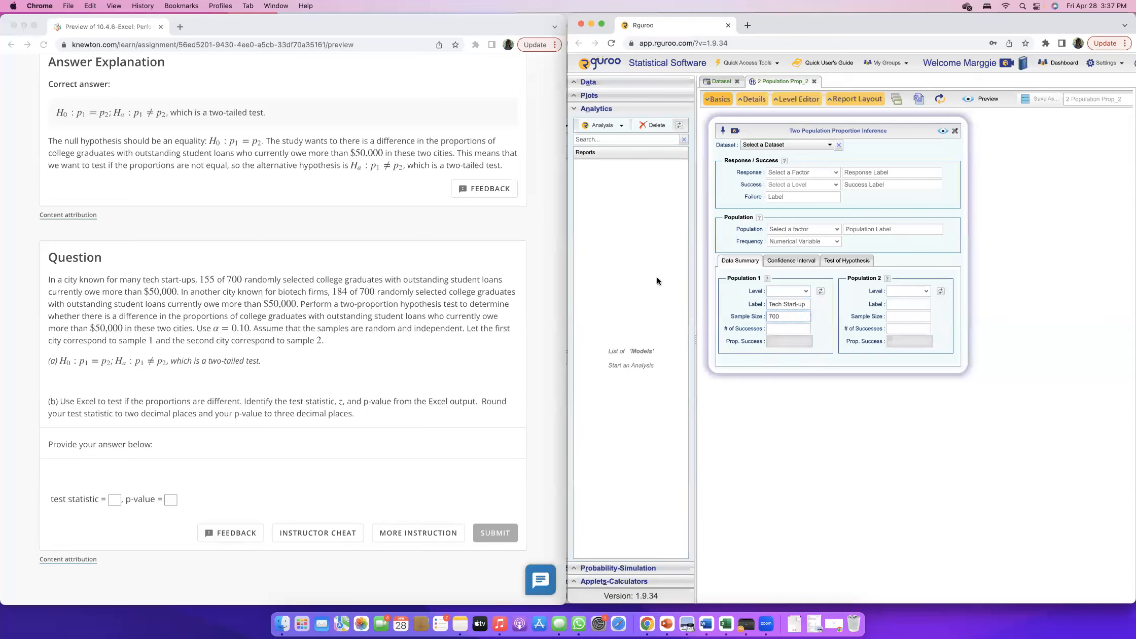
Check the first city's figures in the question and set Population 1's number of successes to 155.
left_click(226, 279)
left_click_drag(368, 280, 383, 280)
left_click(218, 304)
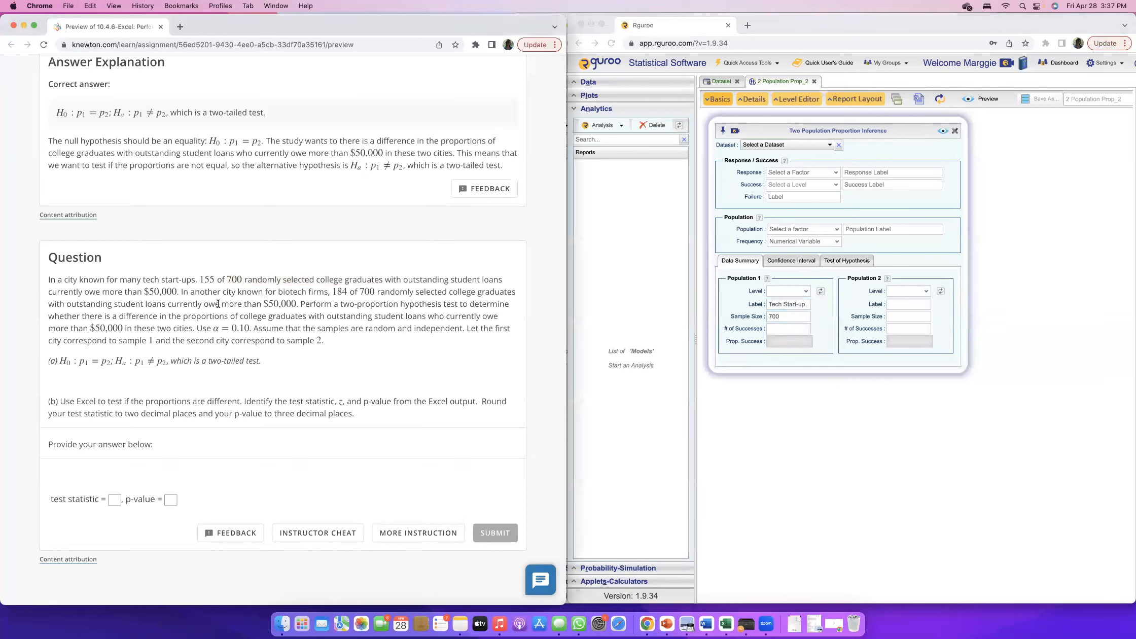
left_click_drag(199, 279, 215, 279)
left_click(798, 327)
type("155")
left_click(768, 342)
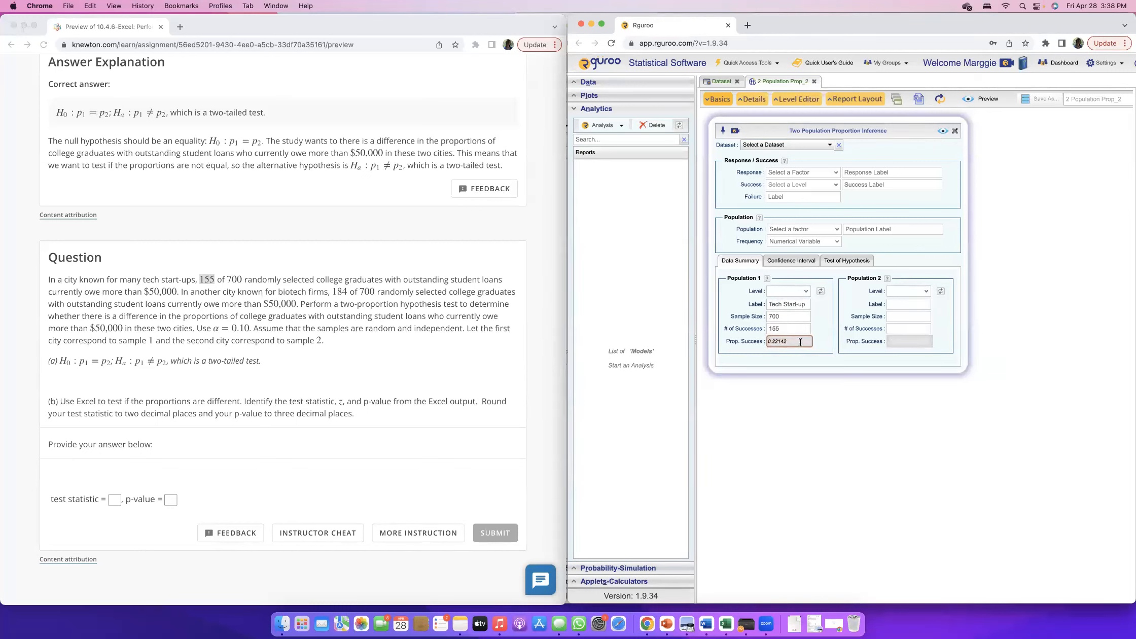
Label Population 2 "Biotech firms" and set its sample size to 700, checking it against the question.
left_click(903, 306)
type("Biotech firms")
left_click(898, 317)
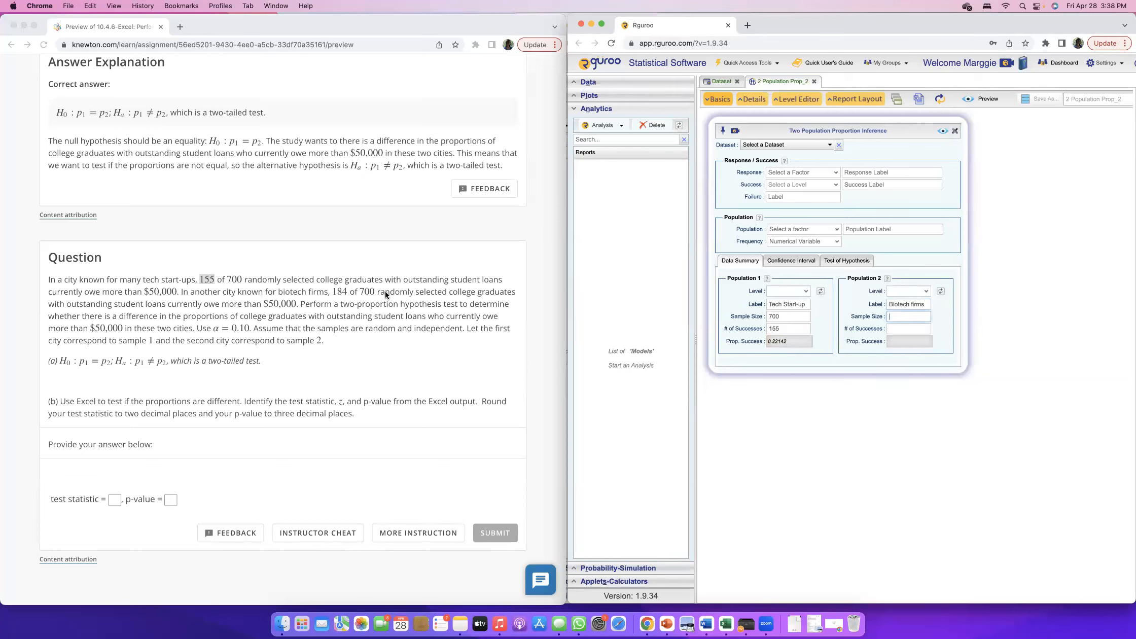
type("700")
left_click(360, 289)
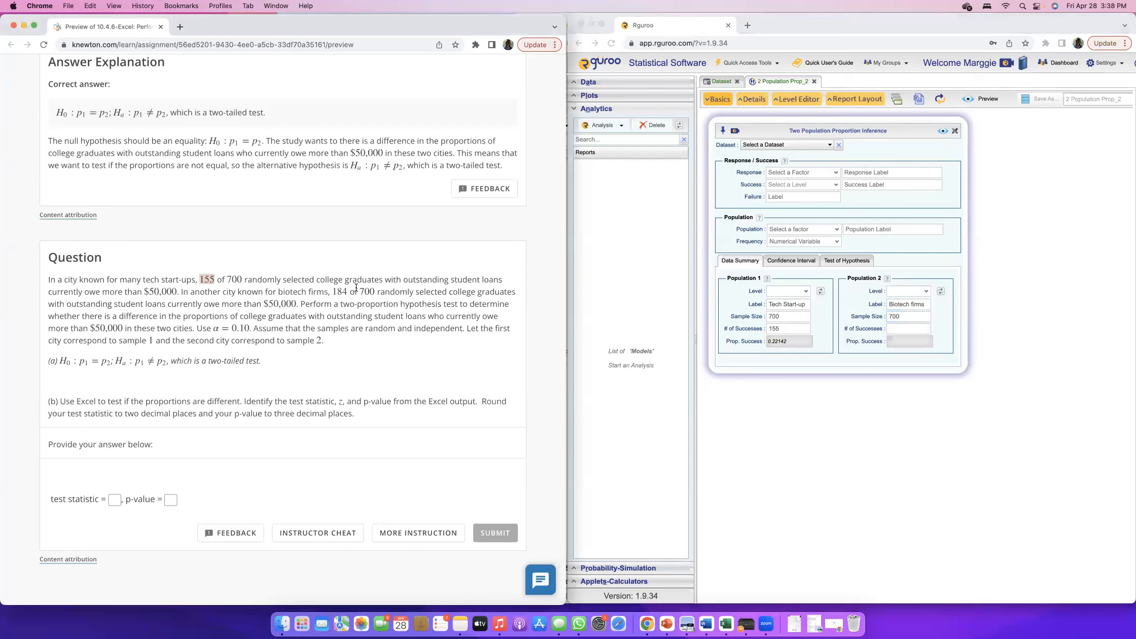
left_click_drag(359, 289, 519, 295)
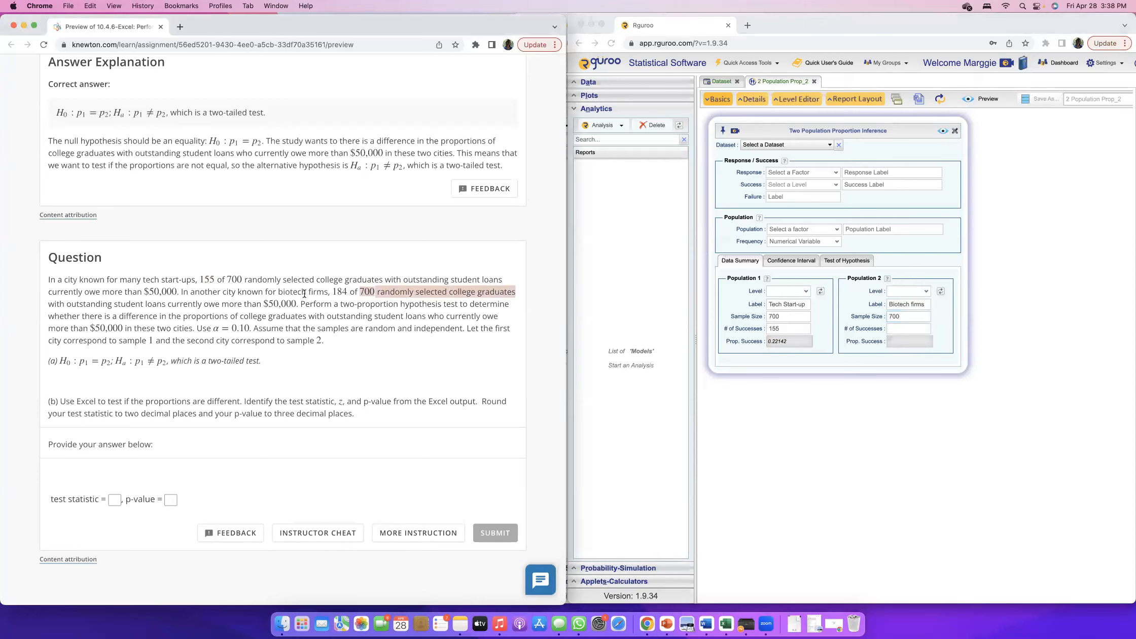
left_click(457, 297)
Set Population 2's number of successes to 184 and check it against the second city's figures in the question.
left_click(921, 328)
type("1")
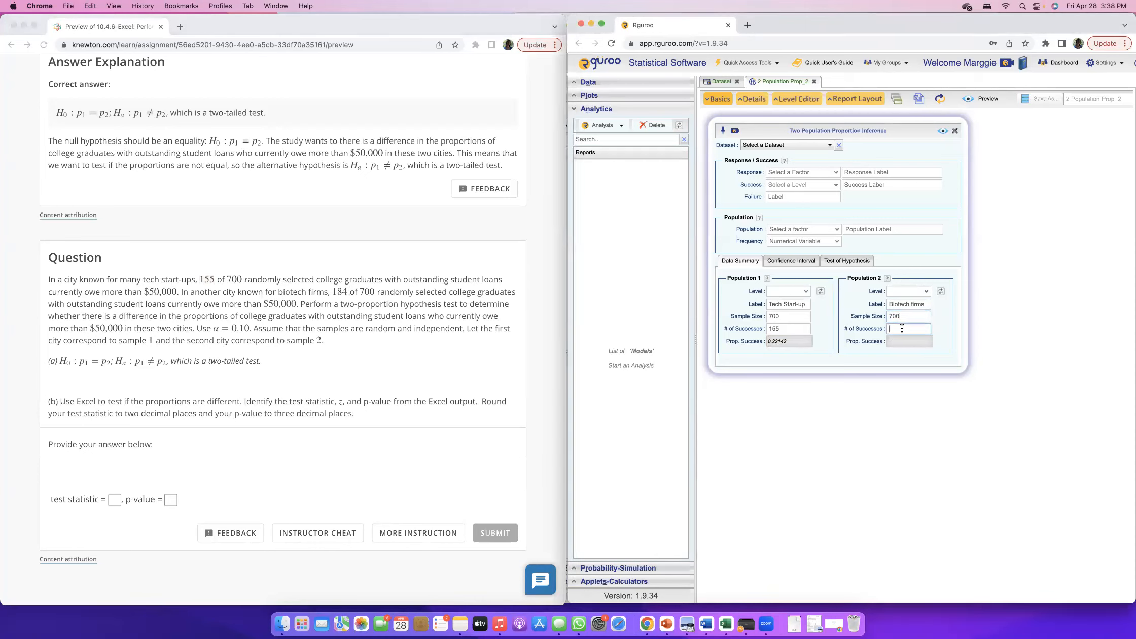
type("84")
left_click(333, 289)
left_click_drag(333, 289, 349, 290)
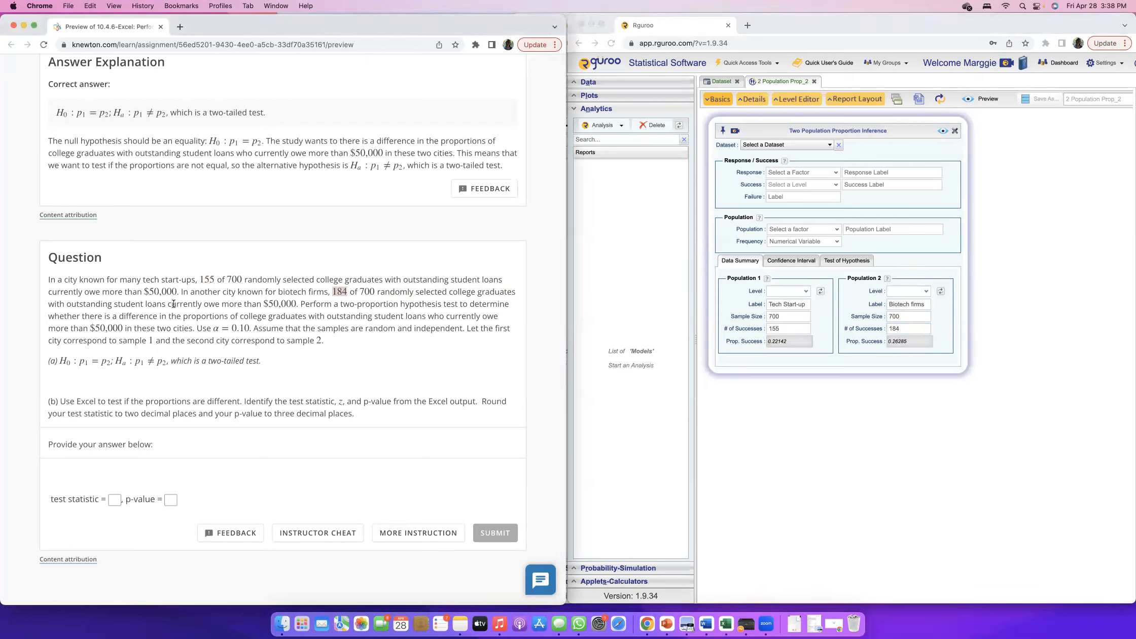
left_click_drag(209, 304, 295, 301)
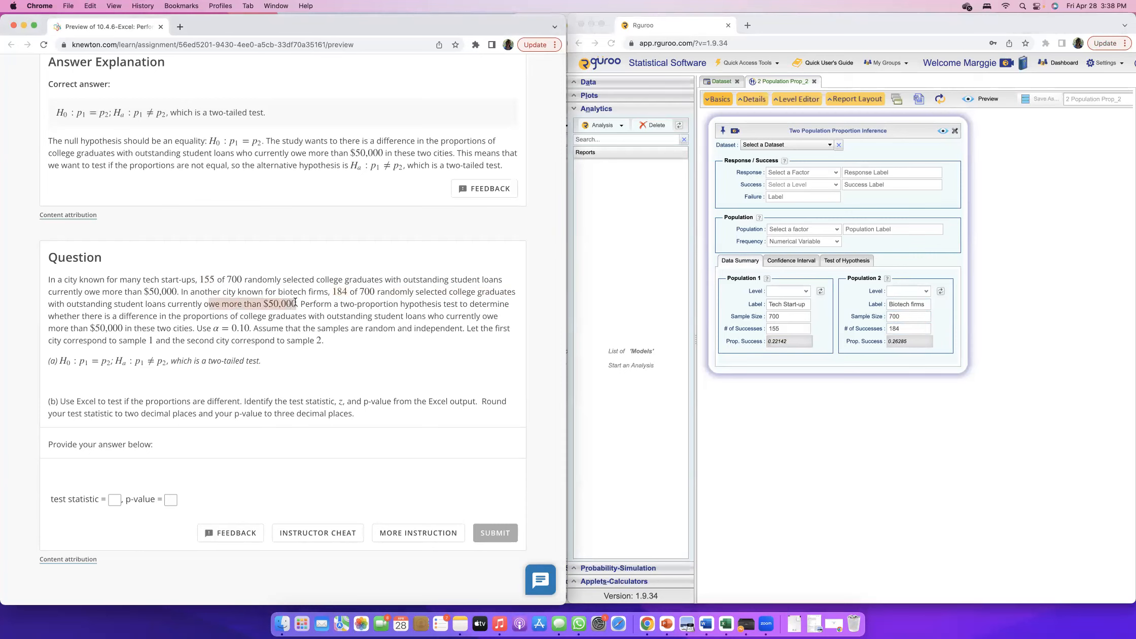
left_click(305, 311)
left_click_drag(183, 293, 345, 293)
left_click(933, 343)
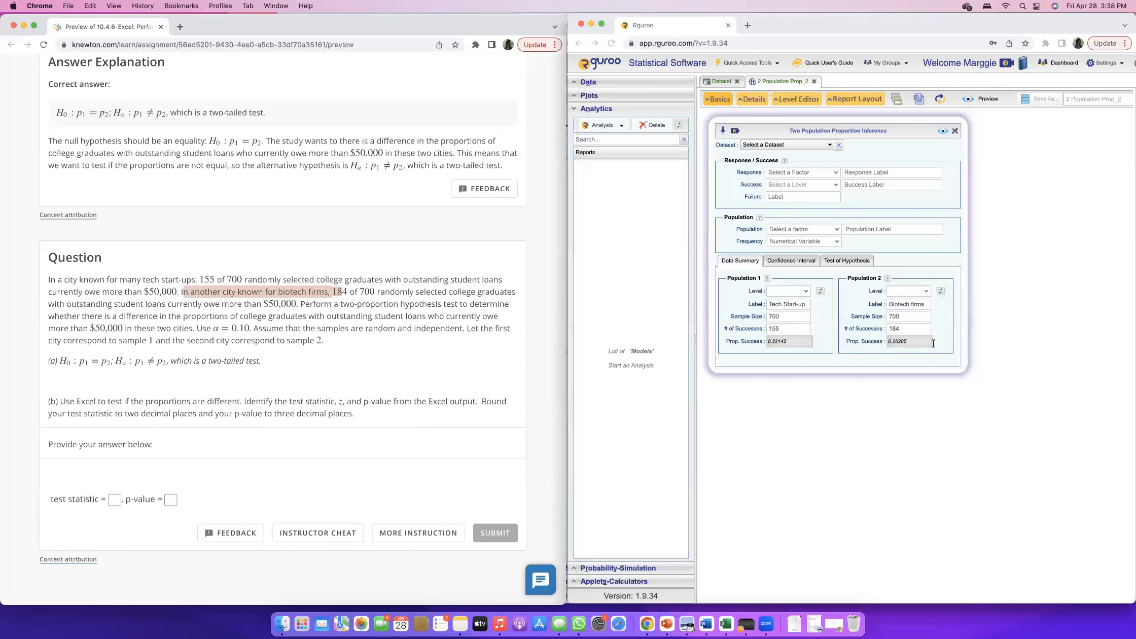
left_click(888, 342)
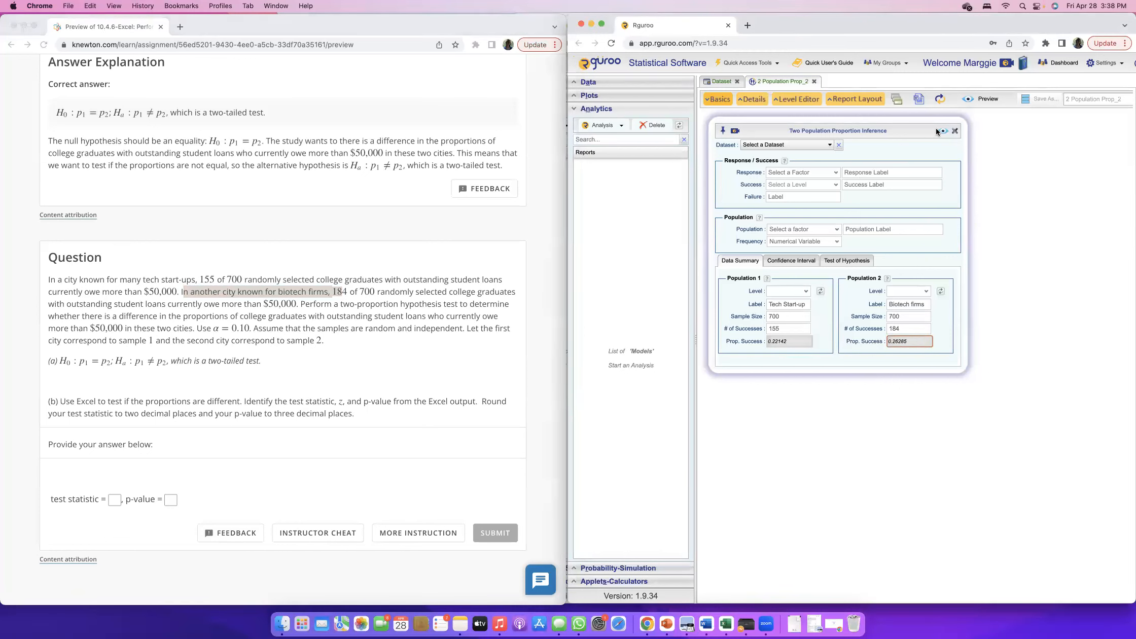
Set the hypothesis test's alternative hypothesis to p1 - p2 != 0, matching the answer to part (a).
left_click(836, 262)
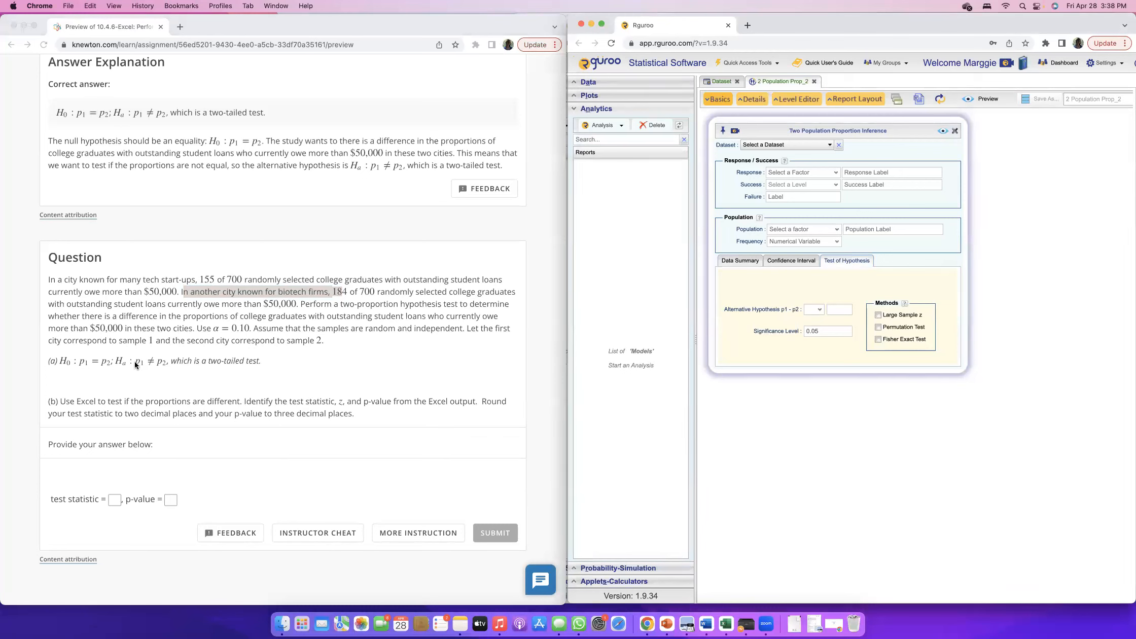
left_click(151, 361)
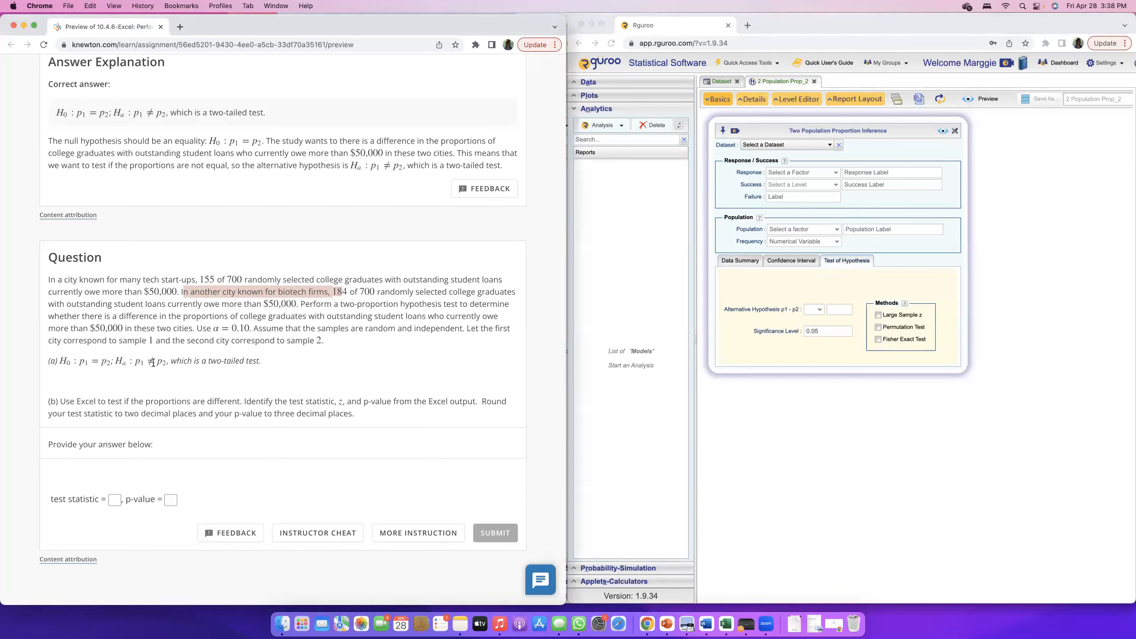
left_click(844, 308)
type("0")
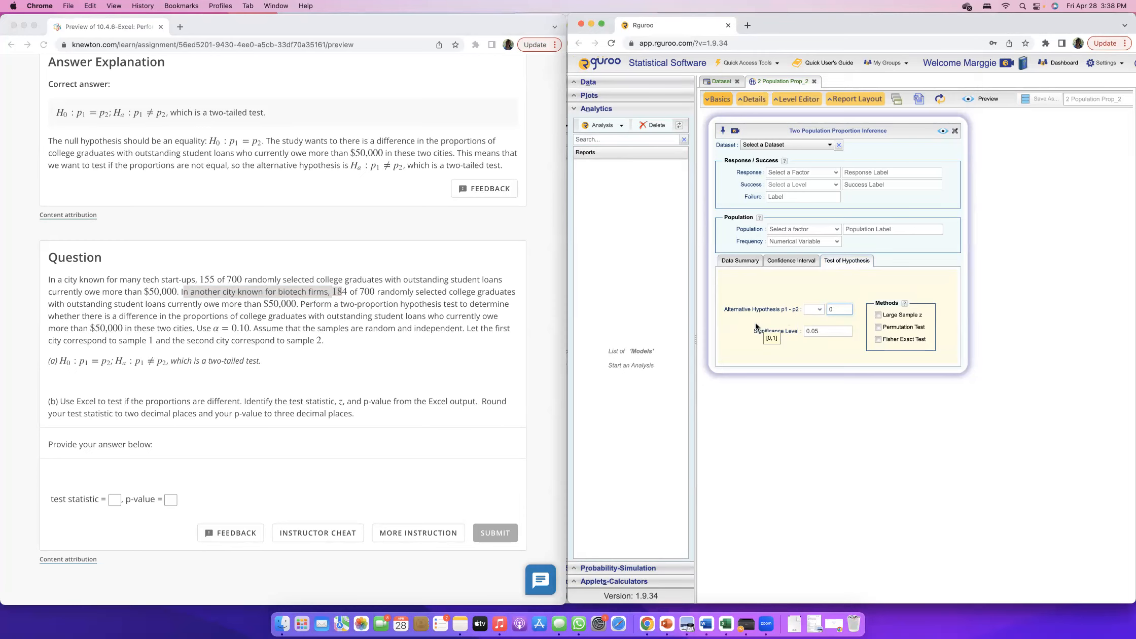
left_click(147, 361)
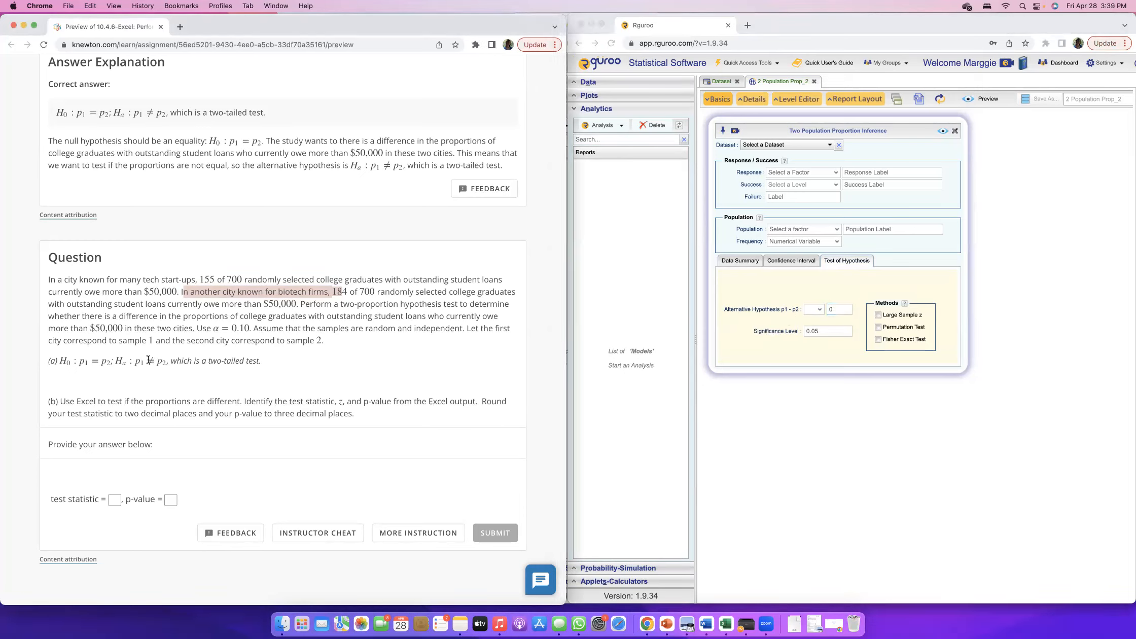
left_click_drag(148, 361, 154, 361)
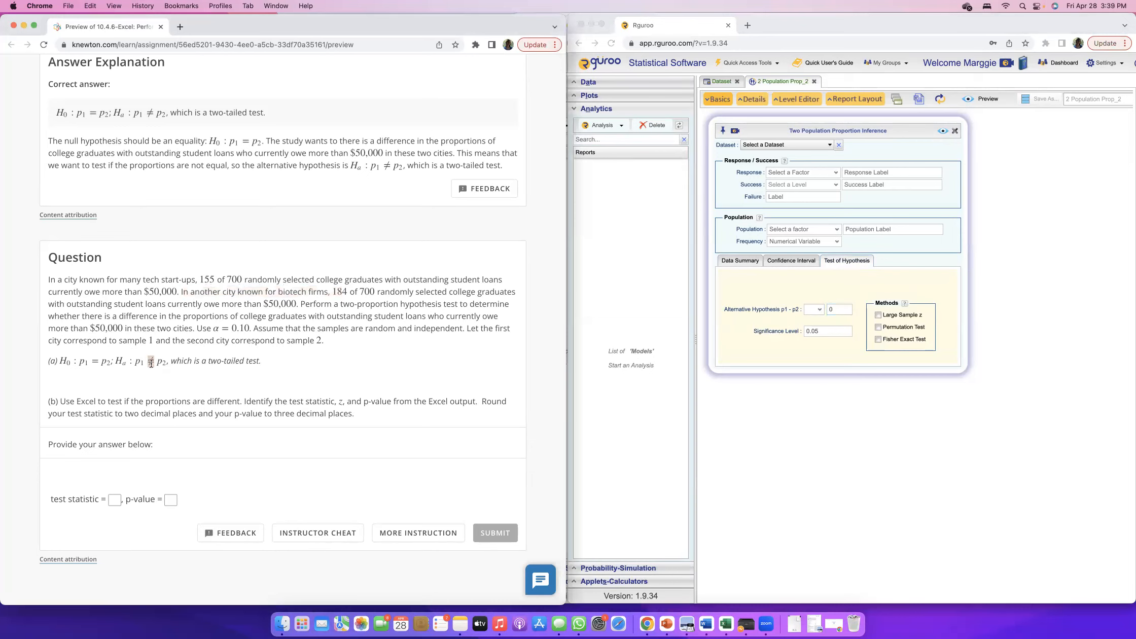
left_click(153, 363)
left_click(819, 311)
left_click(812, 343)
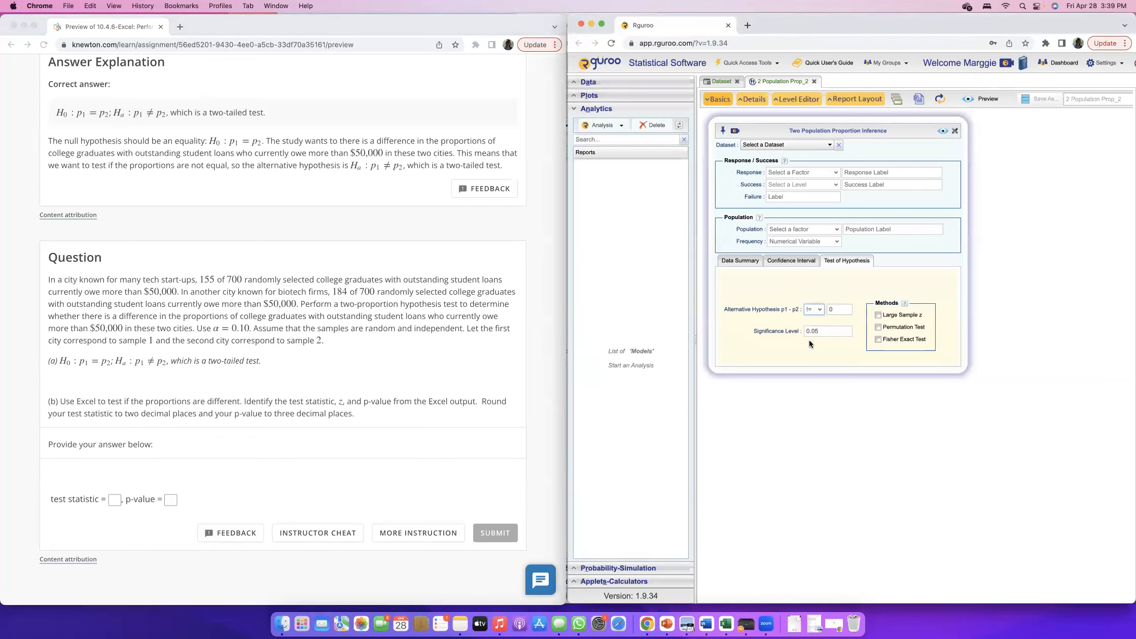
Set the significance level to 0.10 and choose the Large Sample z method.
left_click(835, 331)
type("10")
left_click(879, 315)
Try to preview the analysis, and enter "own more than 50000" as the success label.
left_click(942, 130)
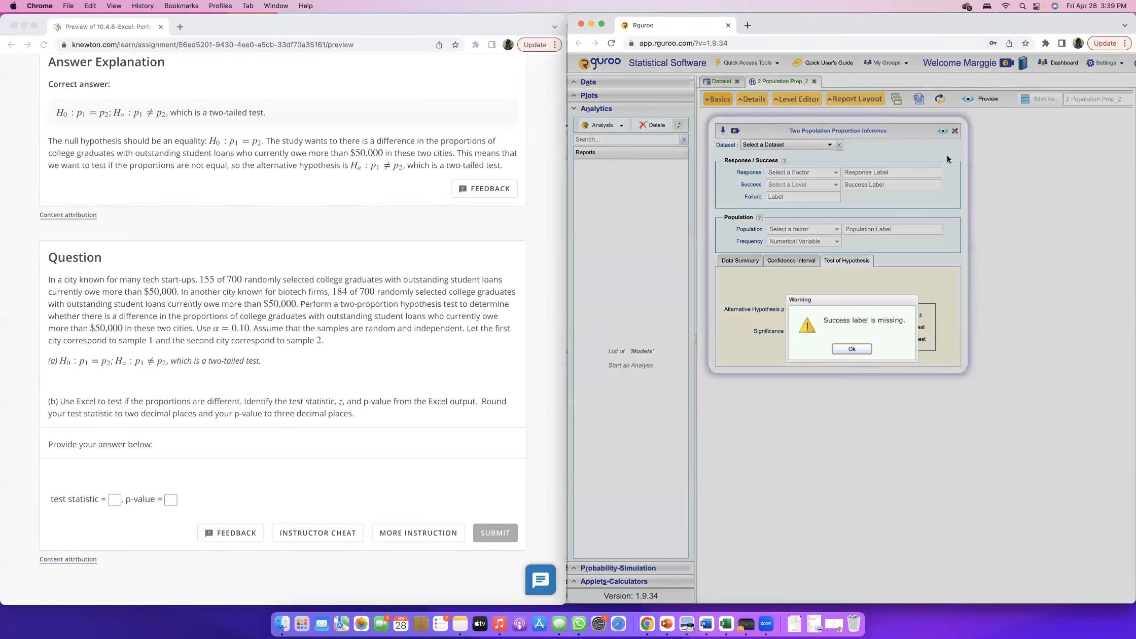
left_click(852, 349)
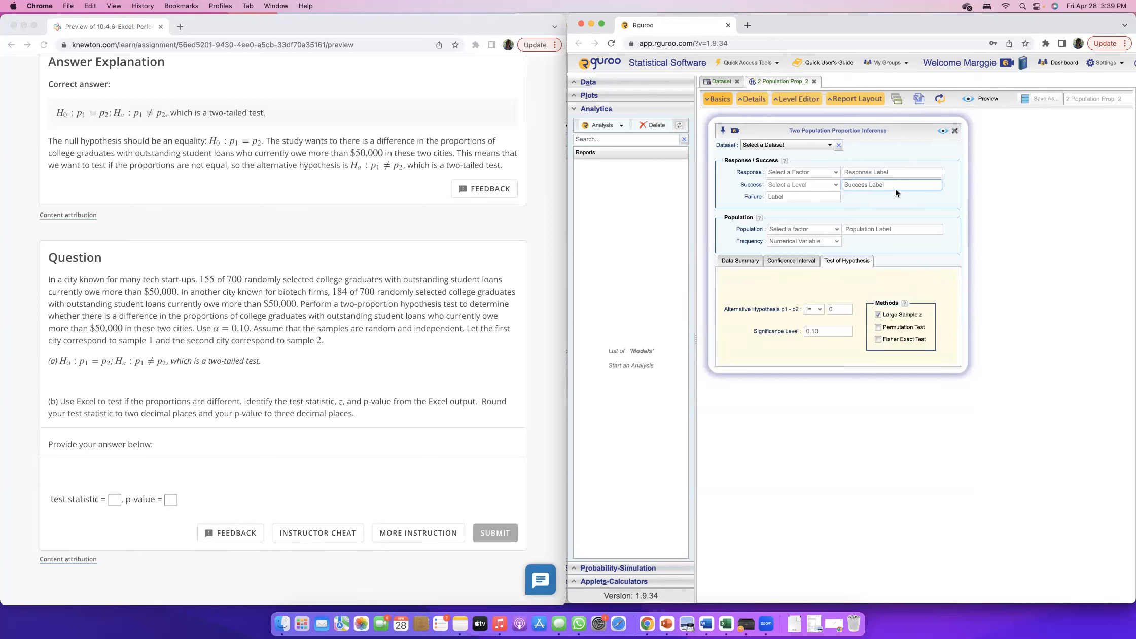
type("own more than")
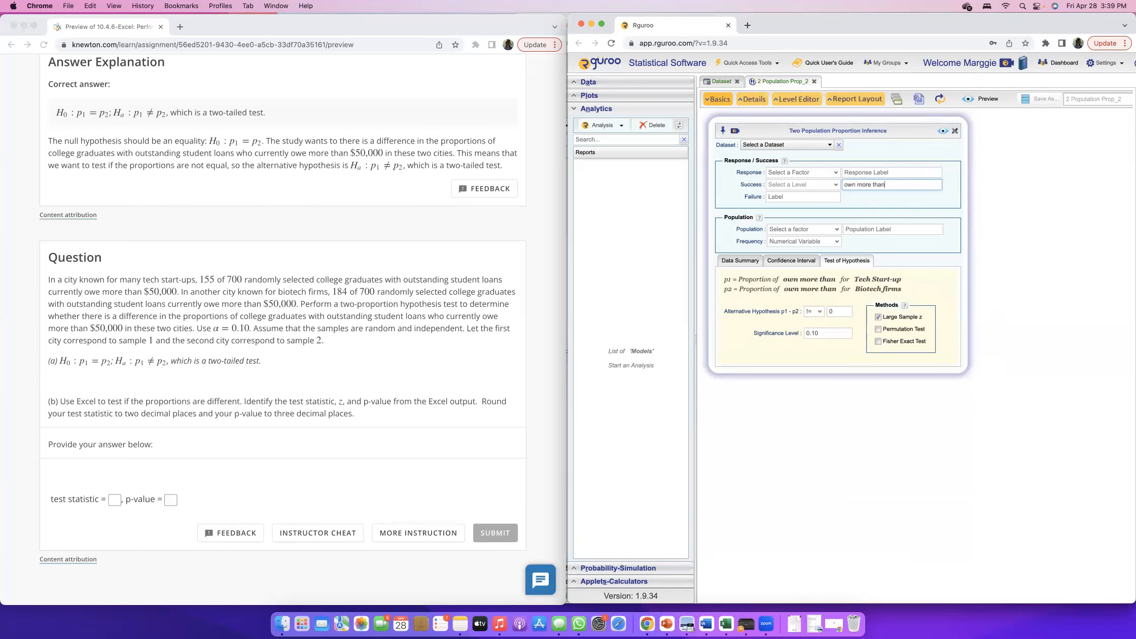
type(" 50000")
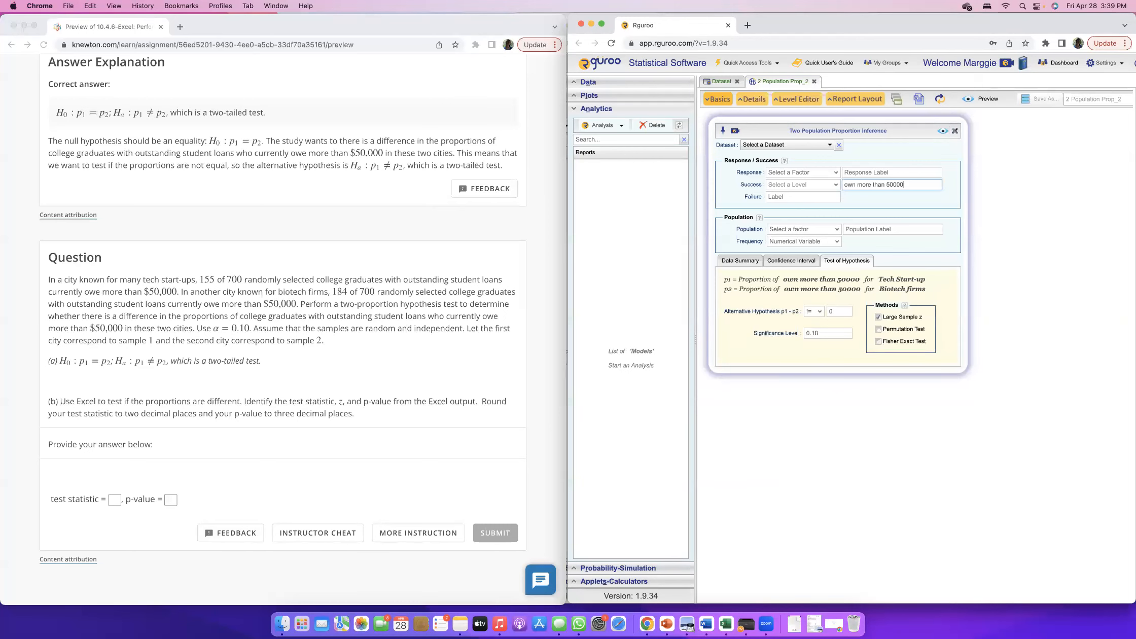
Enter "college students" as the population label and try to preview the analysis before and after adding it.
left_click(945, 130)
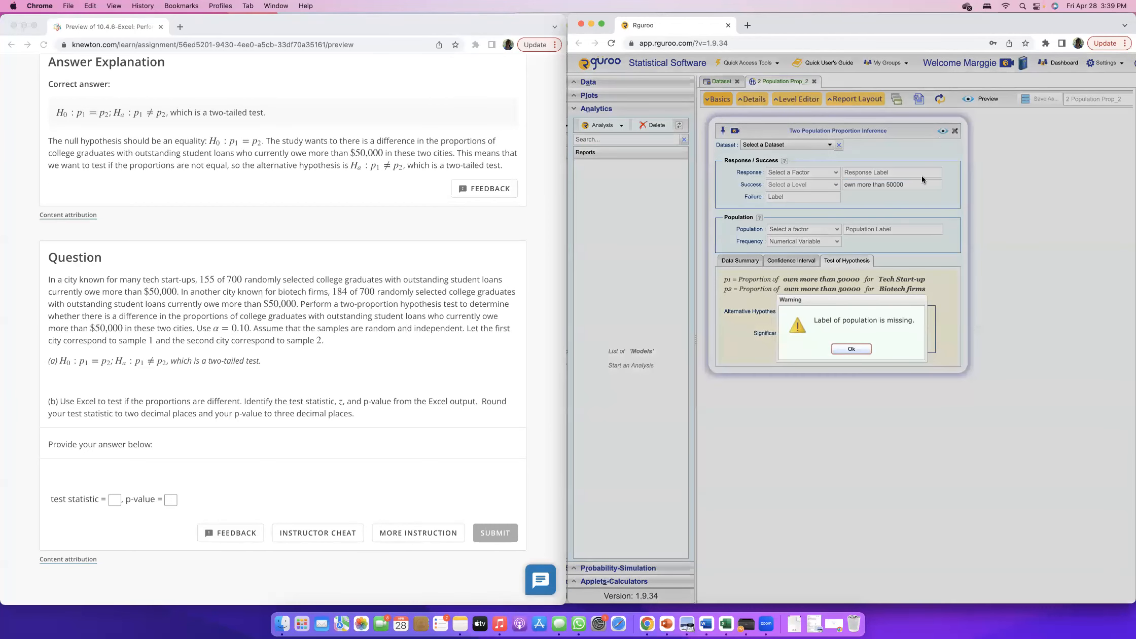
left_click(856, 341)
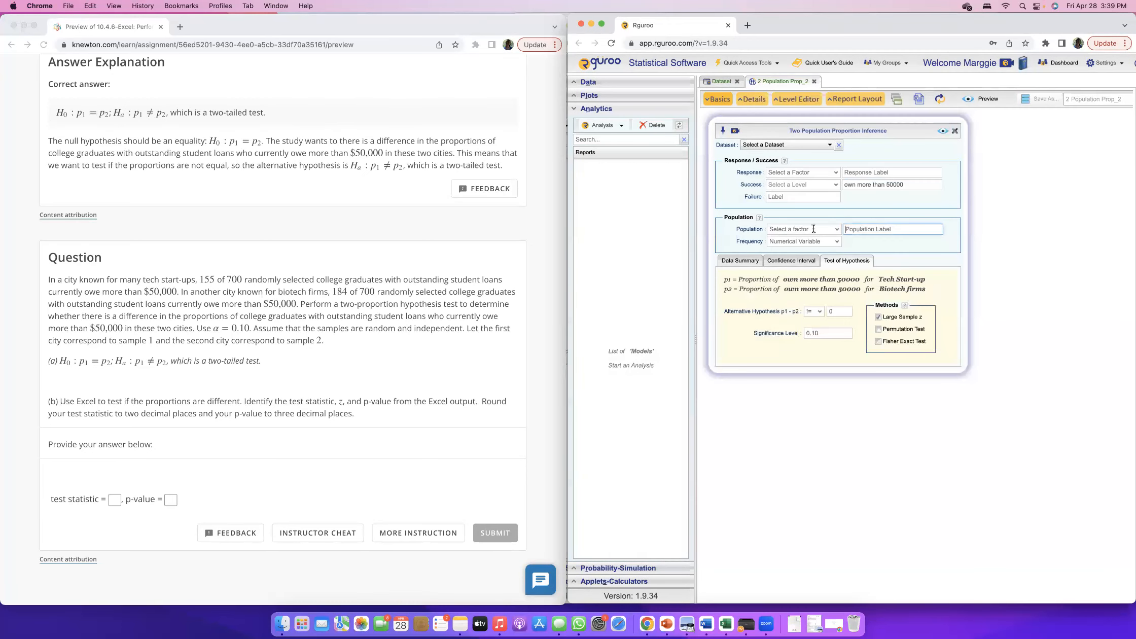
type("college students")
left_click(943, 131)
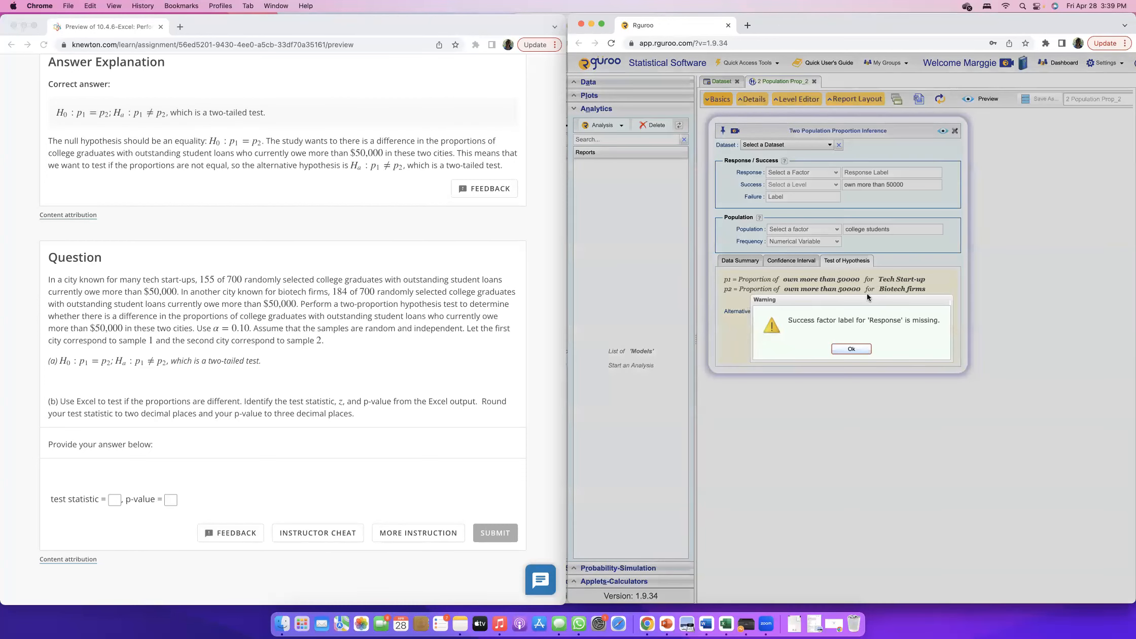
Dismiss the warning, enter "student loan" as the response label, and preview the analysis to check the Tech Start-up counts in its report.
left_click(852, 350)
left_click(884, 172)
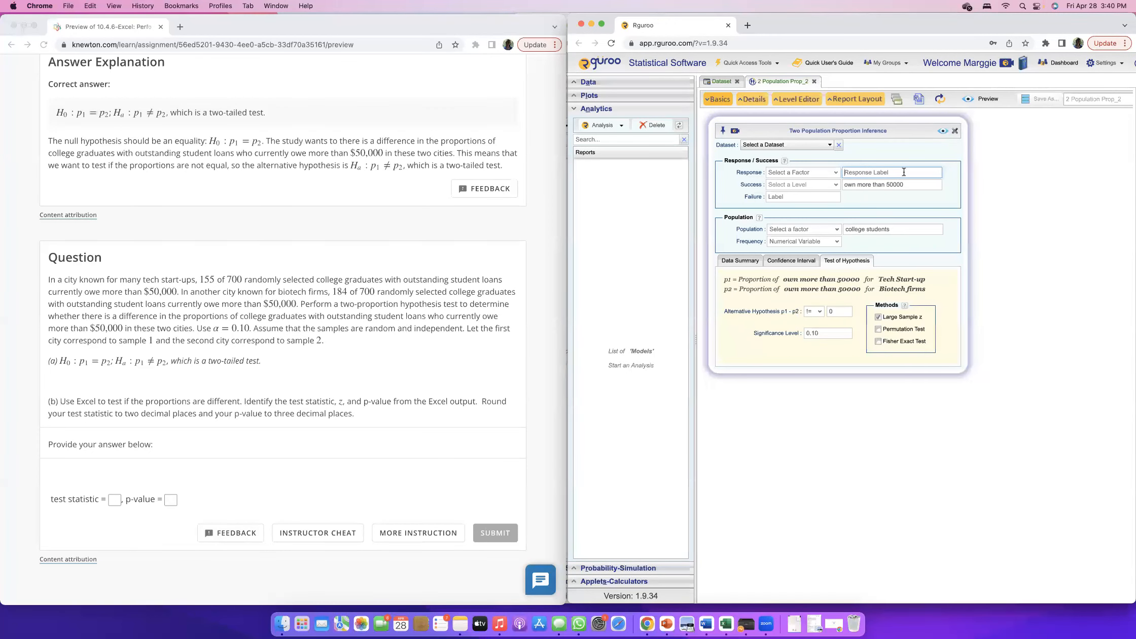
type("student loan")
left_click(941, 132)
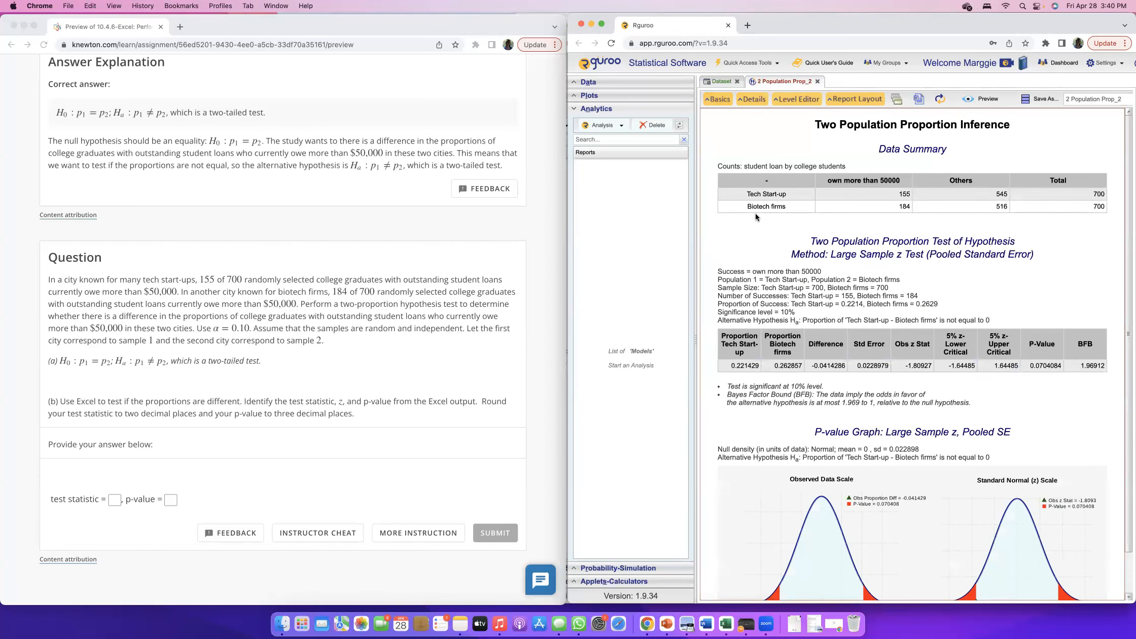
left_click_drag(749, 193, 786, 194)
double_click(904, 193)
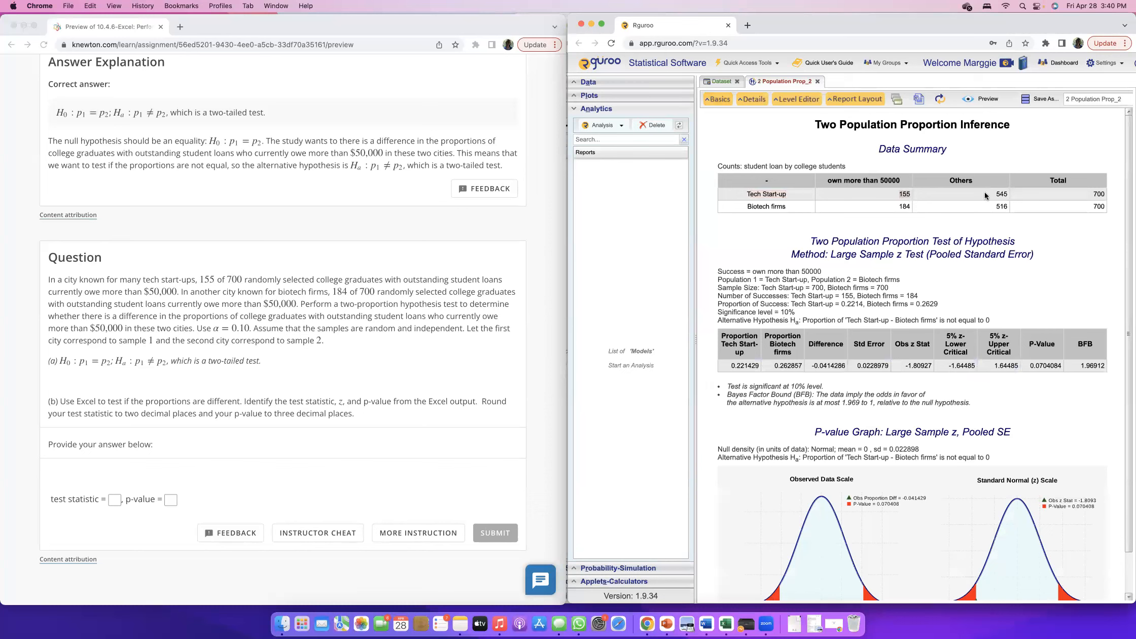
double_click(1097, 194)
scroll(759, 306, "down", 2)
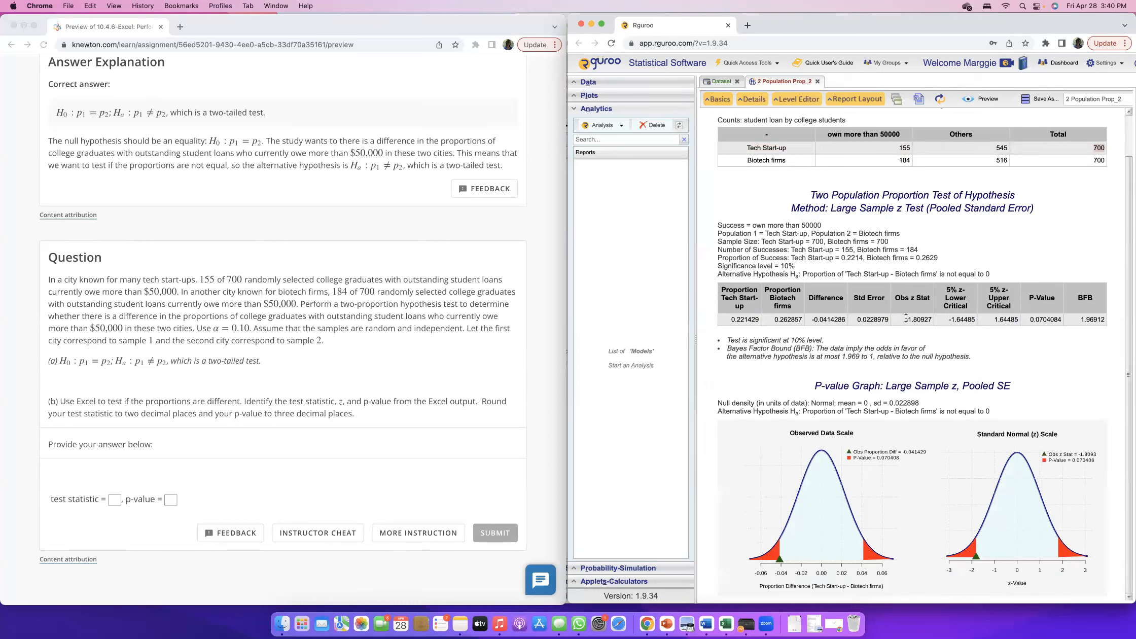
Enter the report's observed z statistic as the test statistic answer in part (b), rounded to -1.81.
left_click_drag(906, 319, 931, 319)
key("super+c")
left_click(118, 500)
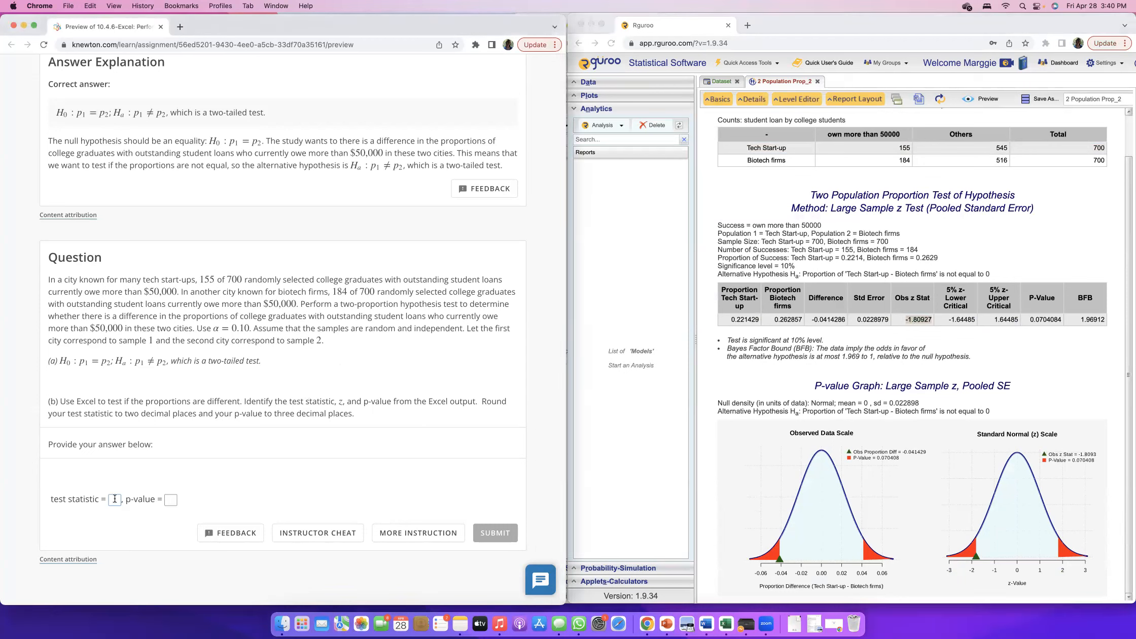
key("super+v")
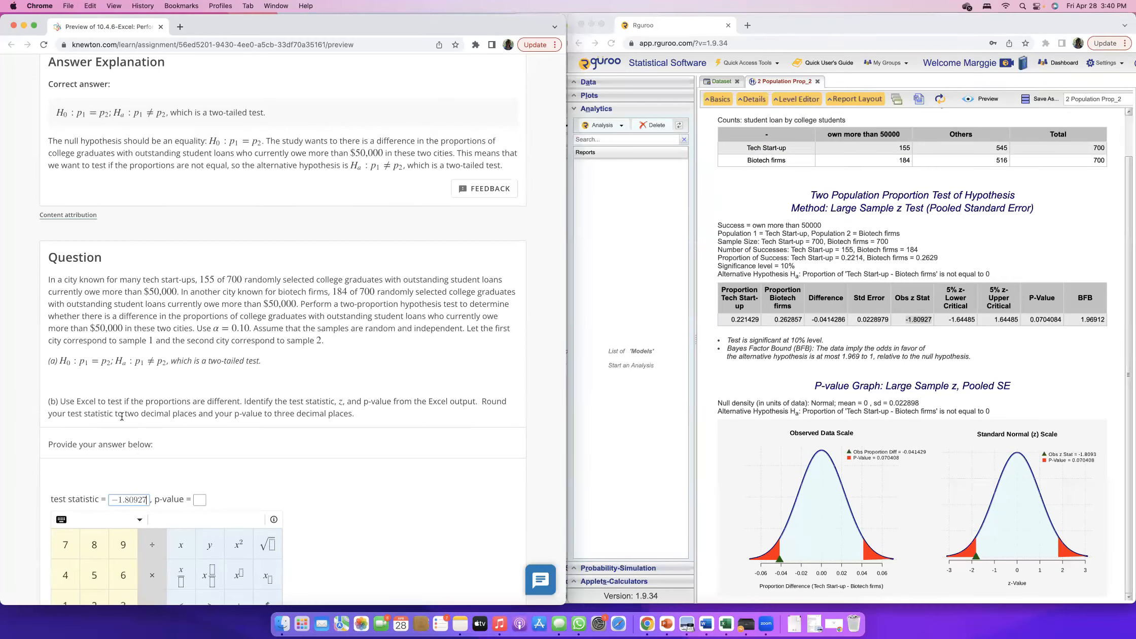
left_click_drag(133, 500, 174, 504)
key("BackSpace")
key("BackSpace")
type("1")
Enter the report's BFB value as the p-value answer in part (b), shortened to 1.969.
left_click_drag(222, 414, 353, 414)
left_click(1084, 318)
left_click_drag(1081, 319, 1131, 319)
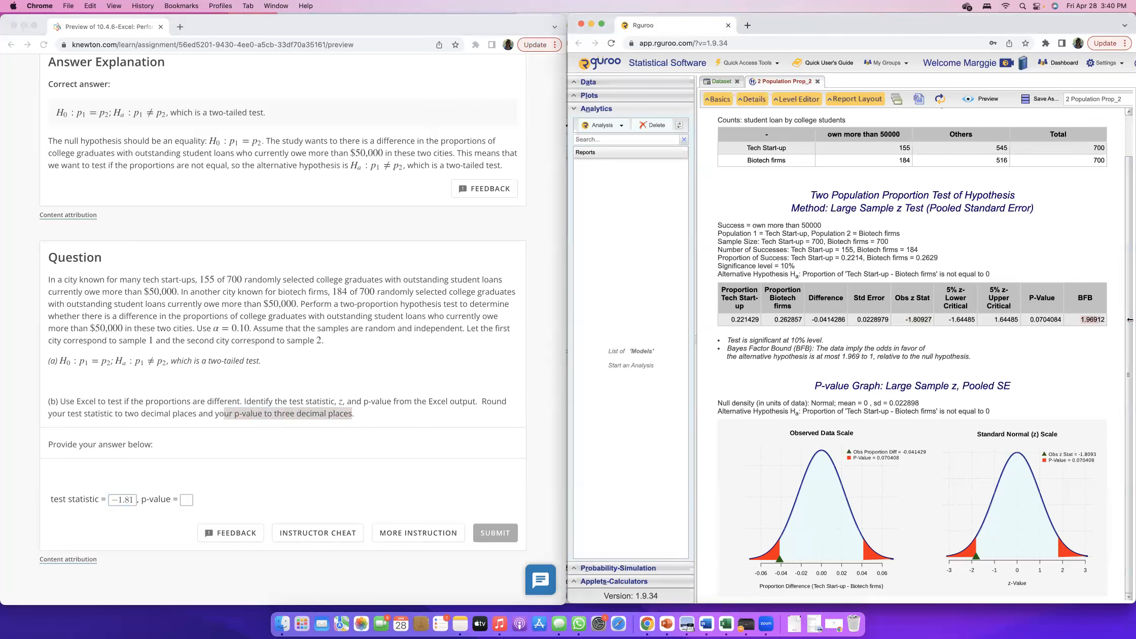
key("cmd+c")
left_click(188, 501)
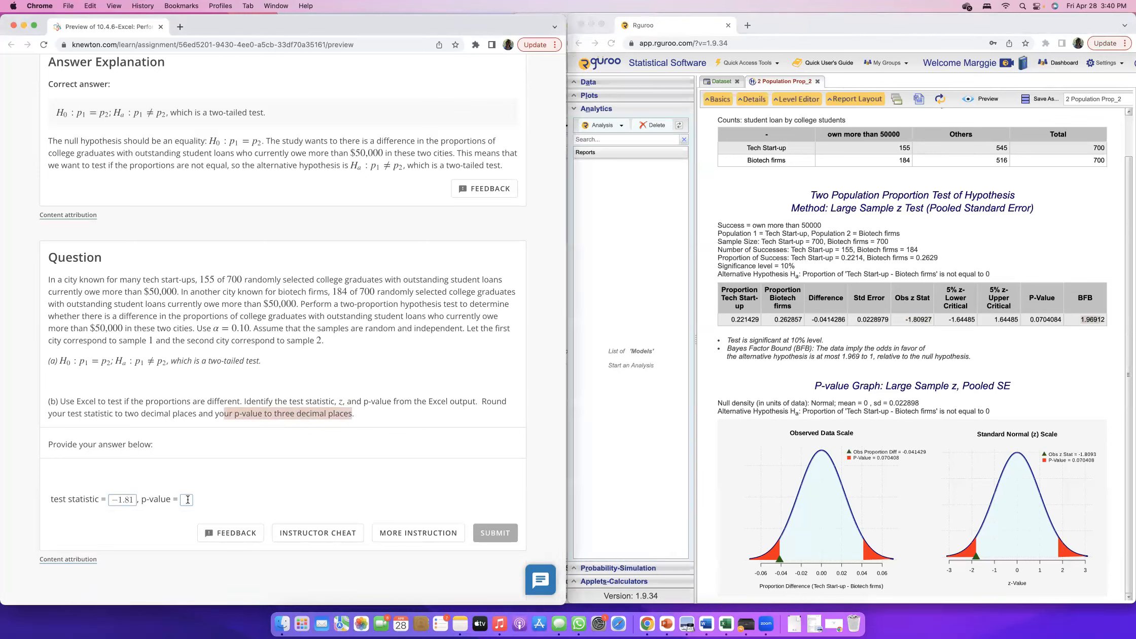
key("cmd+v")
key("BackSpace")
left_click(416, 471)
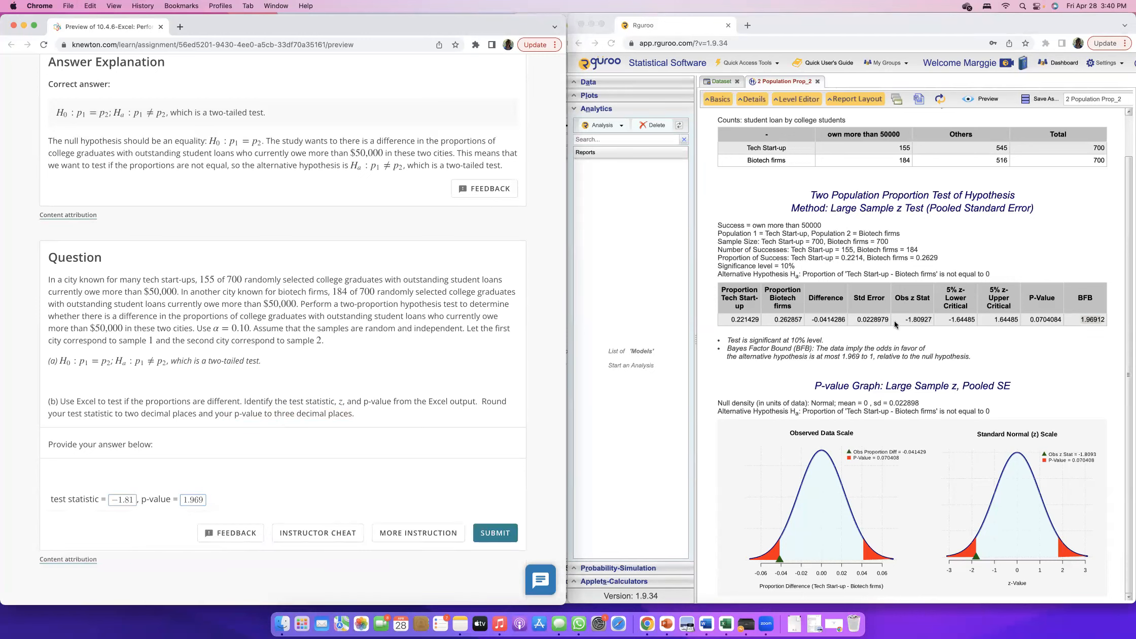
Replace the p-value answer with 0.070, taken from the report's P-Value column, and submit part (b).
left_click(920, 321)
left_click(932, 319)
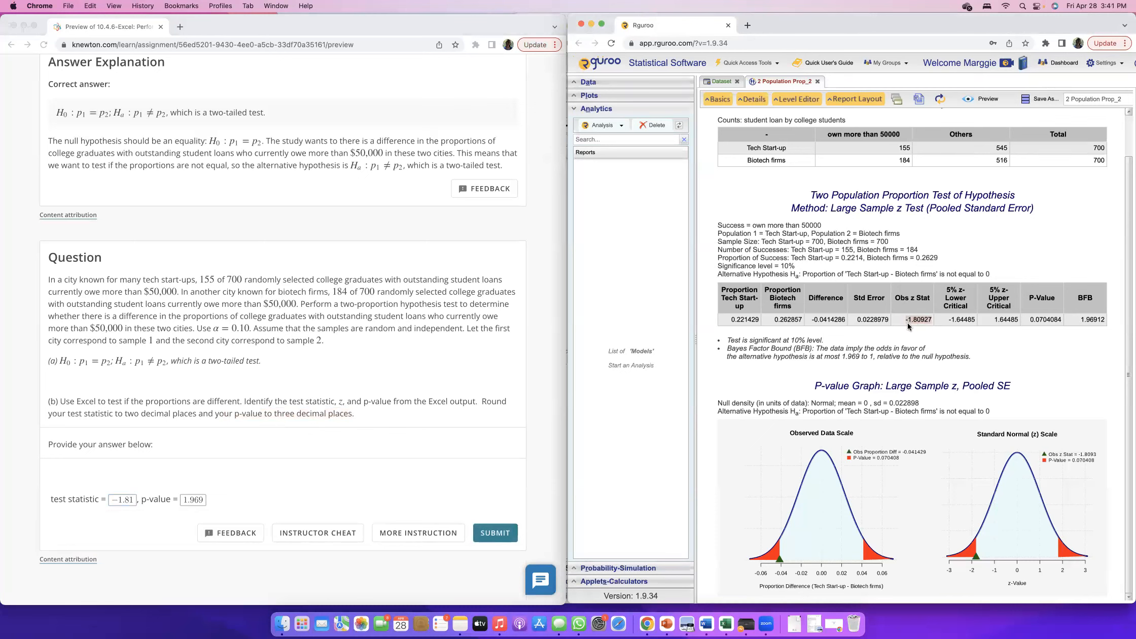
mouse_move(1062, 319)
left_mouse_down()
mouse_move(1030, 319)
mouse_move(1046, 320)
left_mouse_up()
left_click(1038, 323)
left_click(202, 500)
left_click(202, 499)
key("BackSpace")
key("BackSpace")
key("BackSpace")
key("BackSpace")
key("BackSpace")
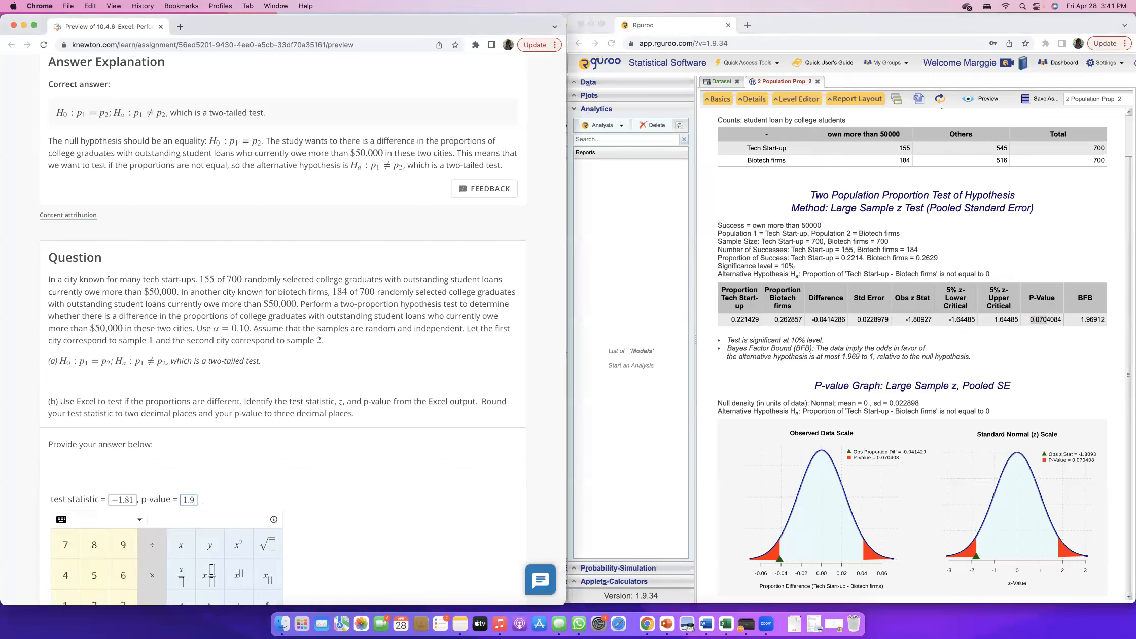
type("0.070")
scroll(503, 522, "down", 3)
left_click(502, 530)
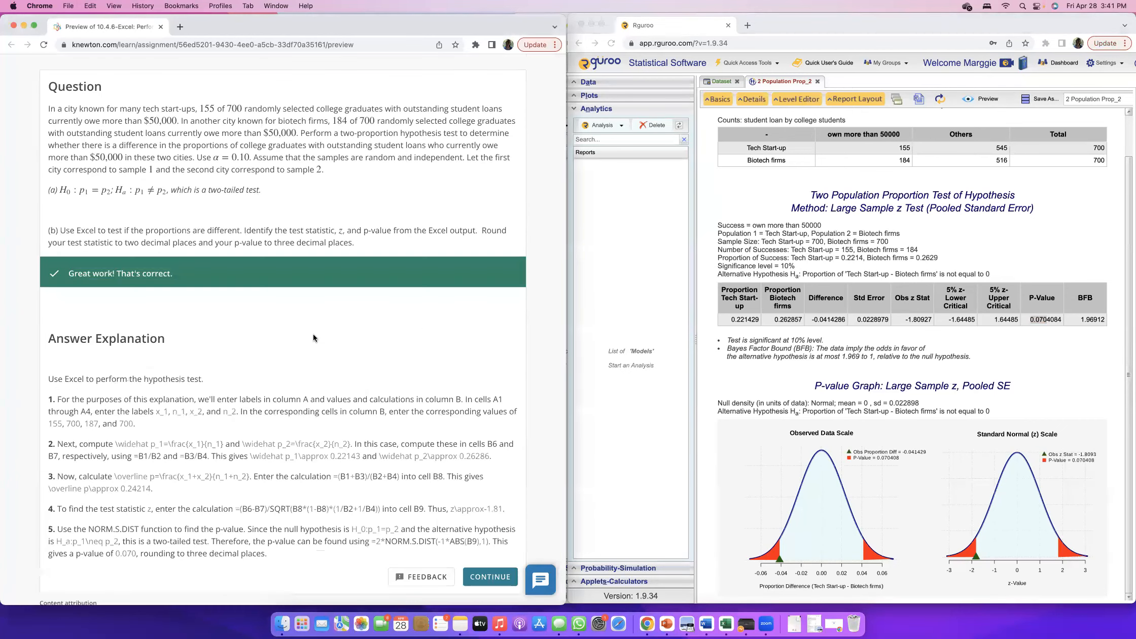
Reopen the analysis's basic settings and review the population data, labels and hypothesis test options against the question text.
left_click(724, 89)
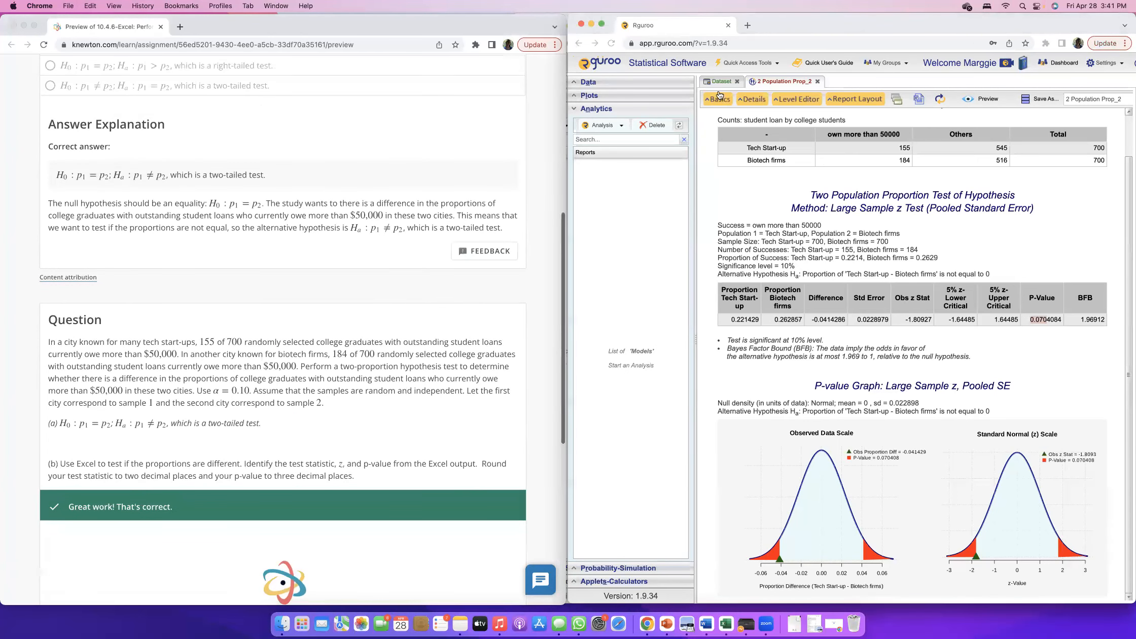
left_click(715, 103)
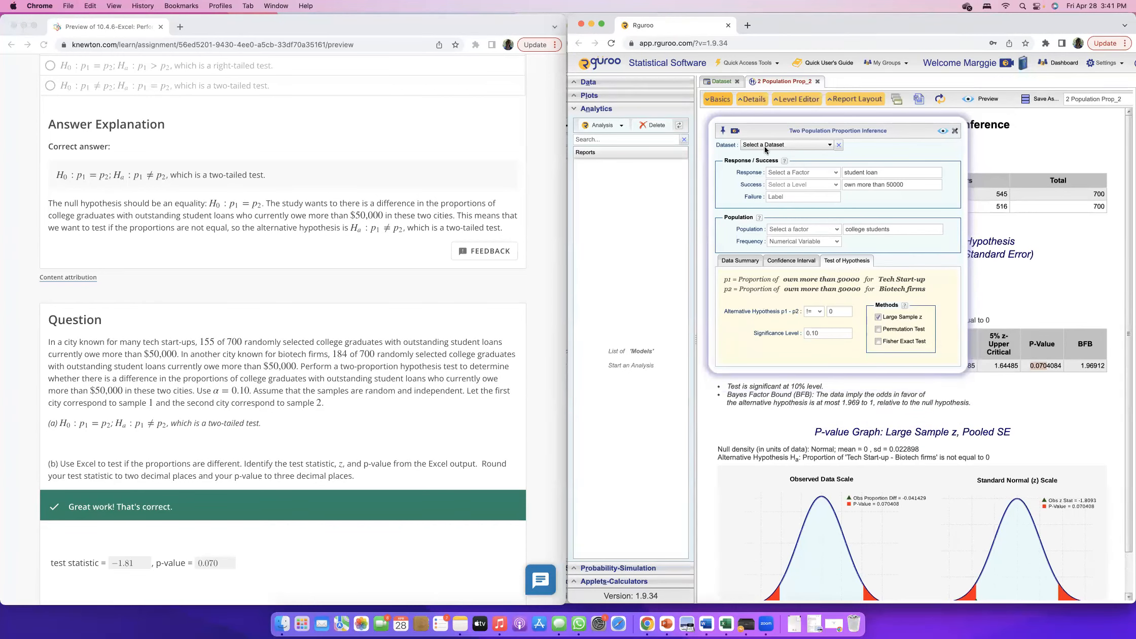
left_click(744, 261)
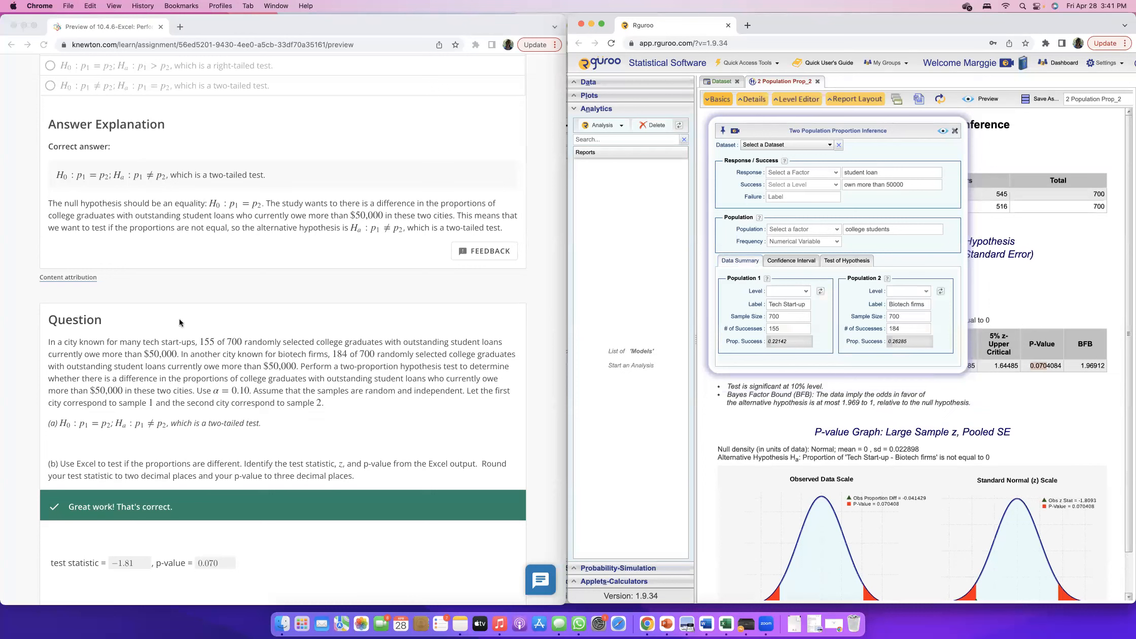
left_click_drag(49, 342, 345, 406)
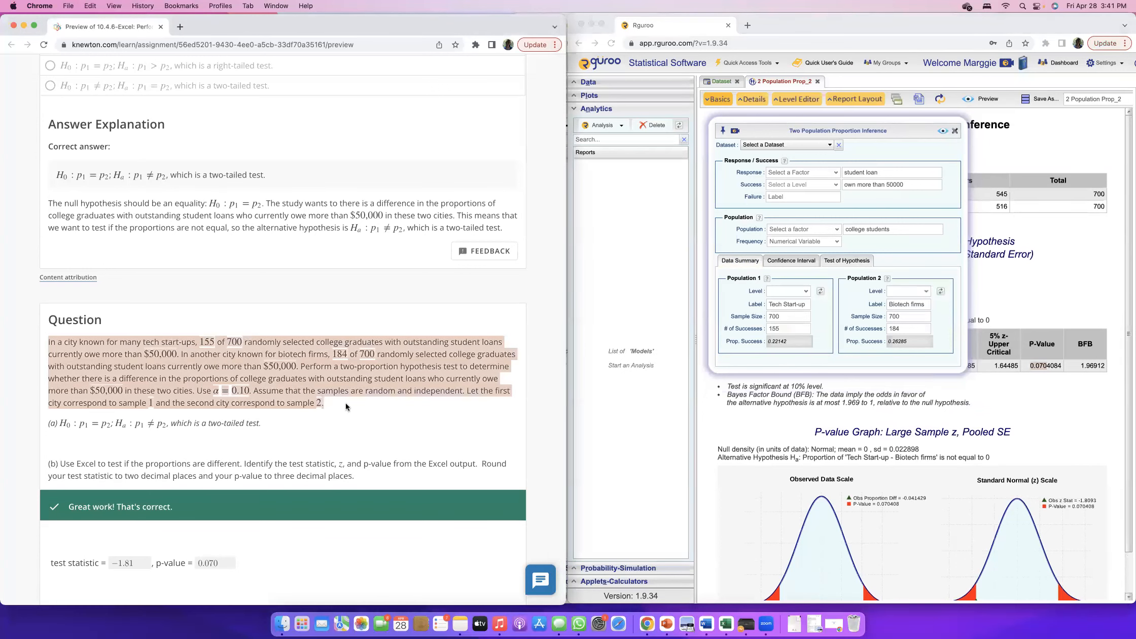
left_click(347, 403)
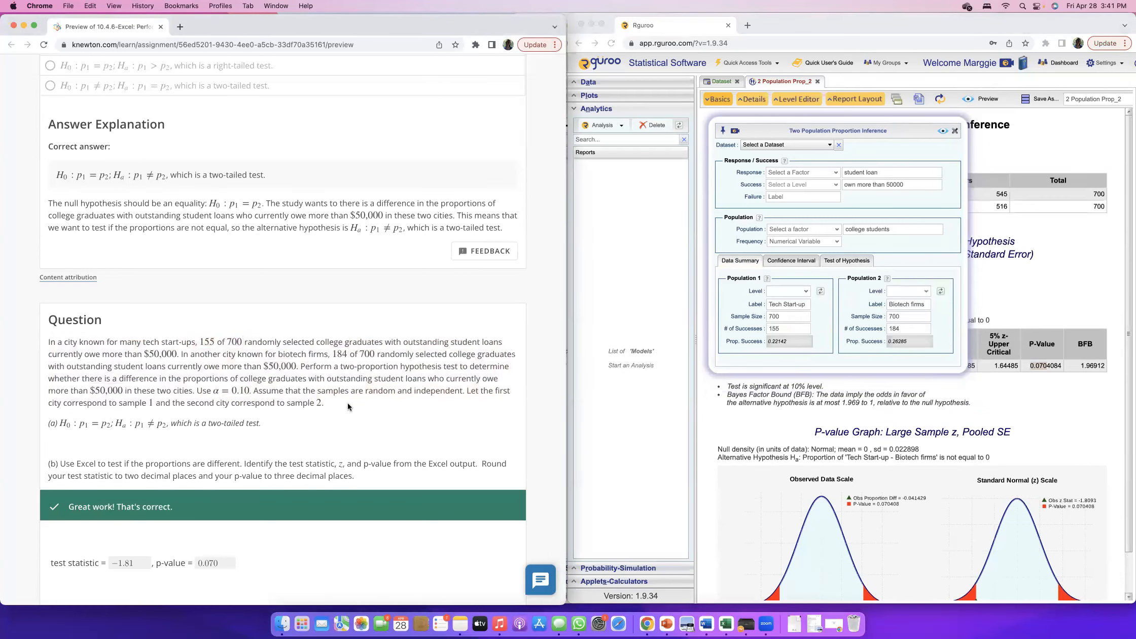
left_click(776, 300)
left_click(793, 304)
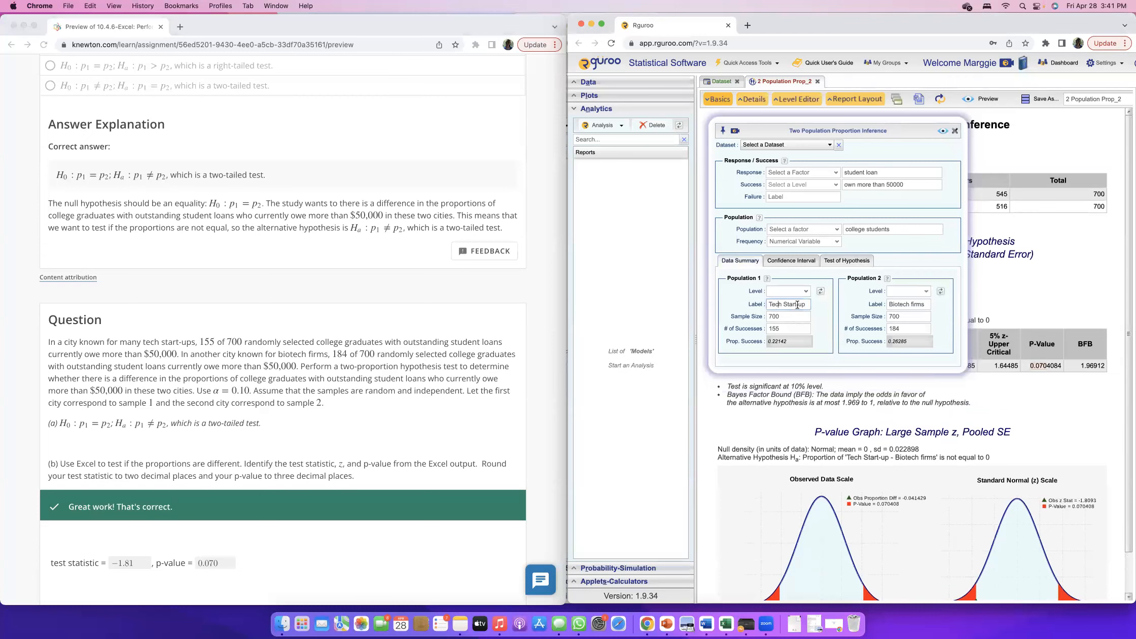
left_click(908, 304)
left_click(784, 317)
left_click(785, 330)
left_click(906, 329)
left_click(897, 172)
left_click(913, 185)
left_click(898, 229)
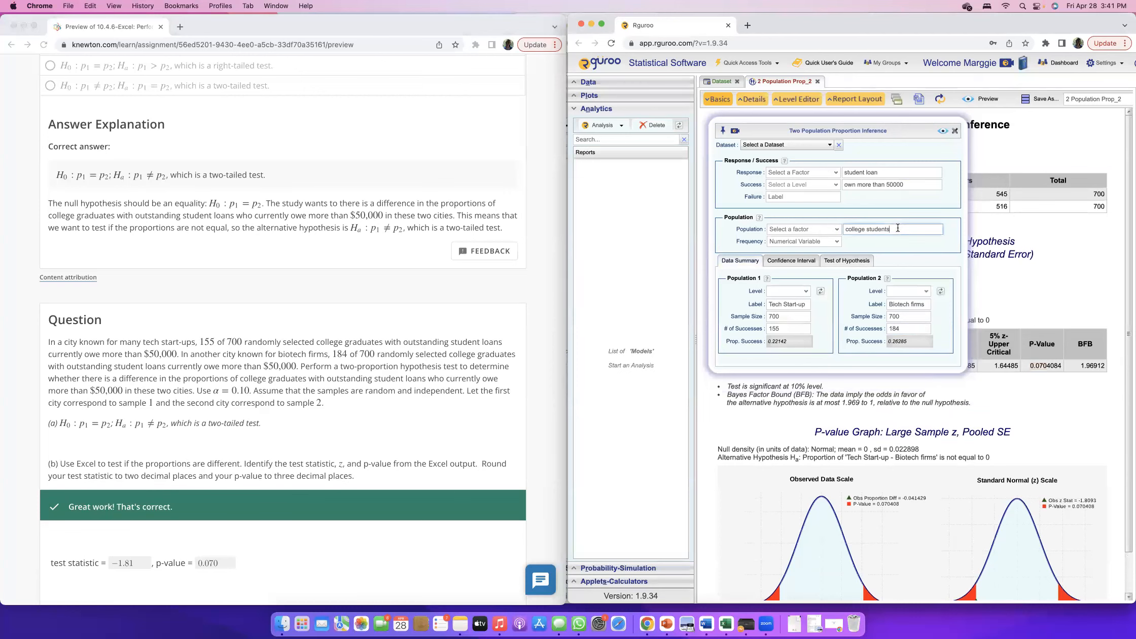
left_click(838, 263)
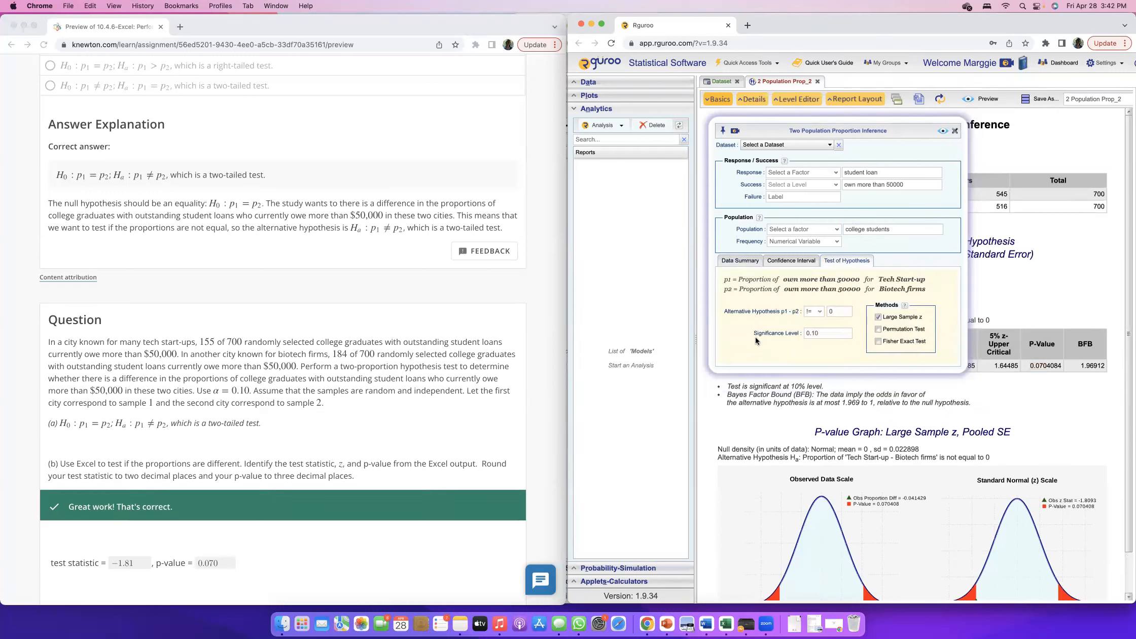
left_click(824, 333)
Continue from the answer explanation to part (c) of the question.
left_click(337, 404)
scroll(338, 404, "down", 8)
left_click(481, 531)
scroll(418, 399, "down", 9)
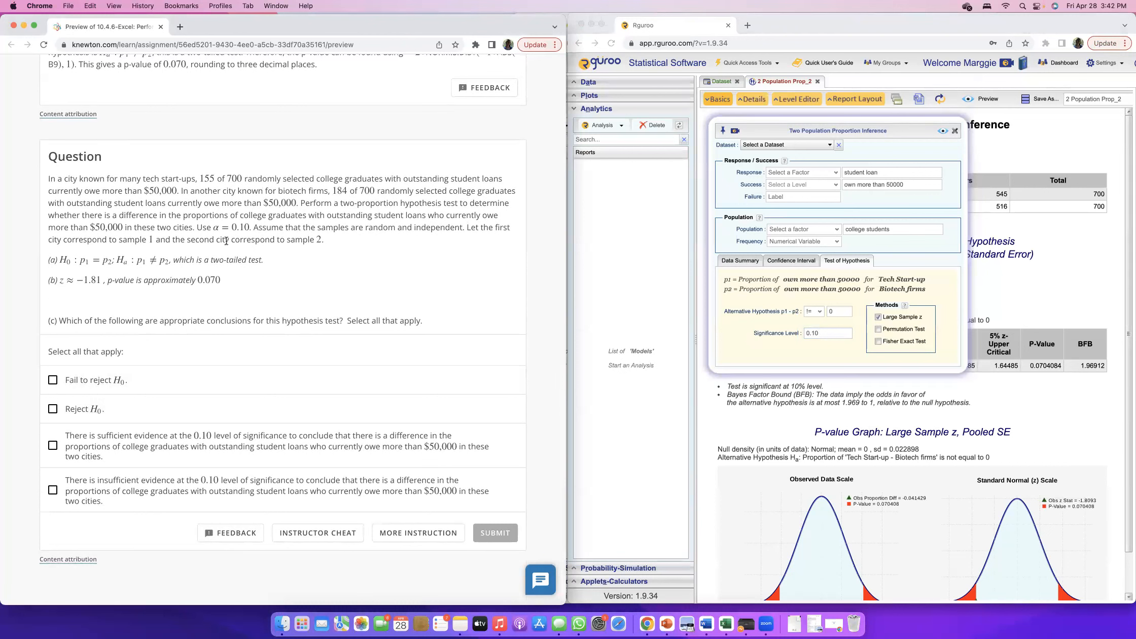
Compare alpha with the p-value, select "Reject H0" and the sufficient evidence conclusion at the 0.10 level, and submit part (c).
left_click_drag(205, 225, 250, 227)
left_click(249, 232)
left_click_drag(106, 281, 231, 280)
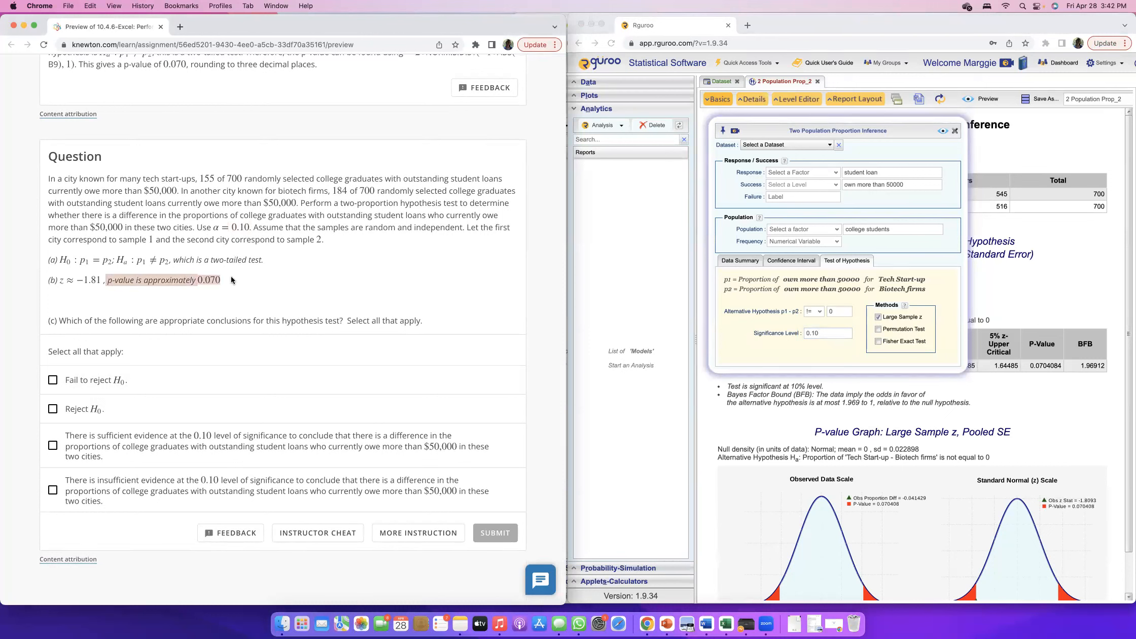
left_click(51, 412)
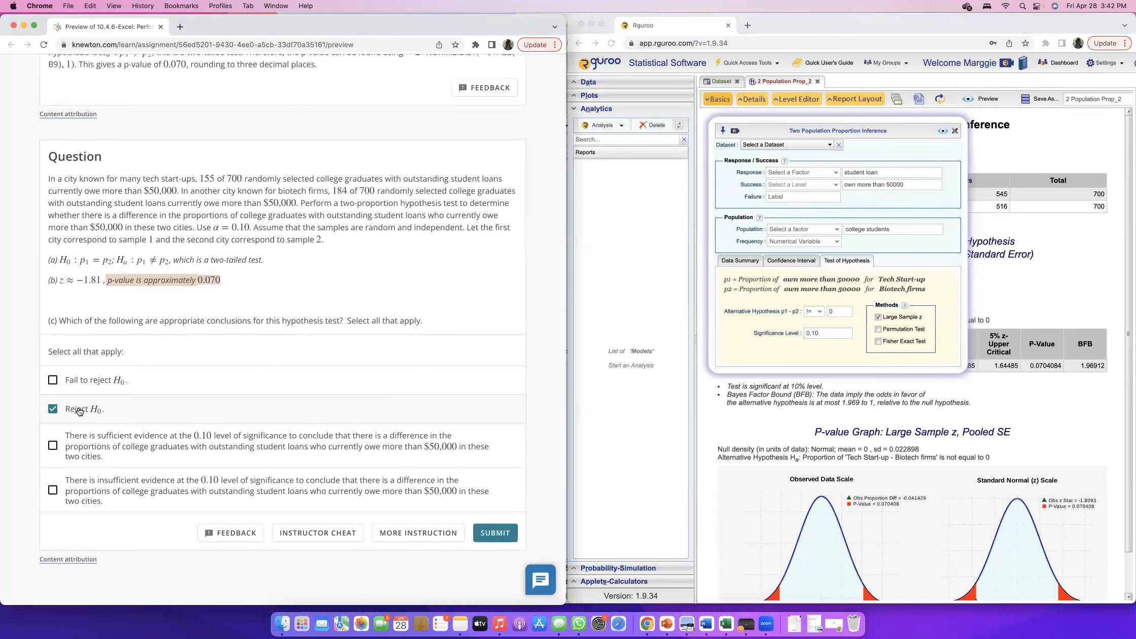
left_click(53, 446)
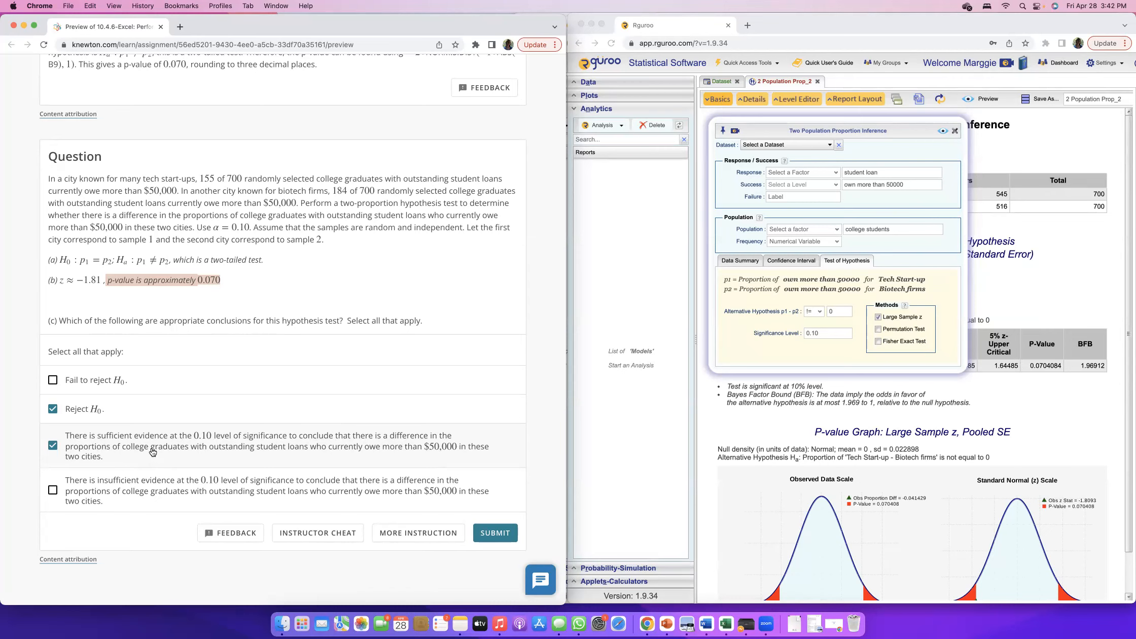
left_click(495, 537)
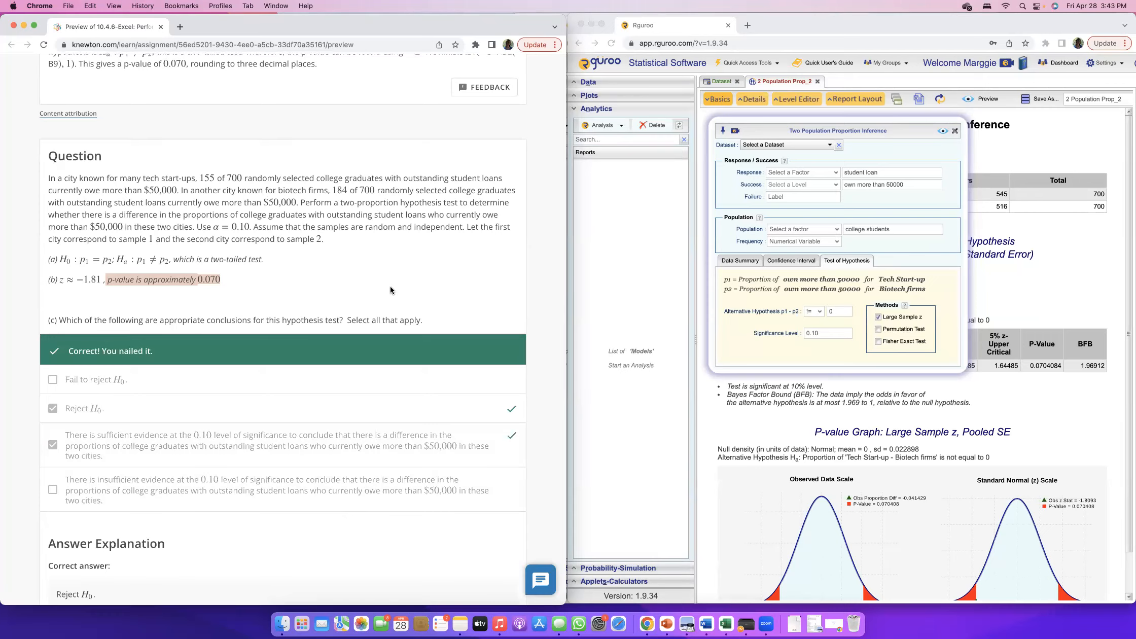
Continue to the next question, about paper jams with white and green paper.
left_click(488, 540)
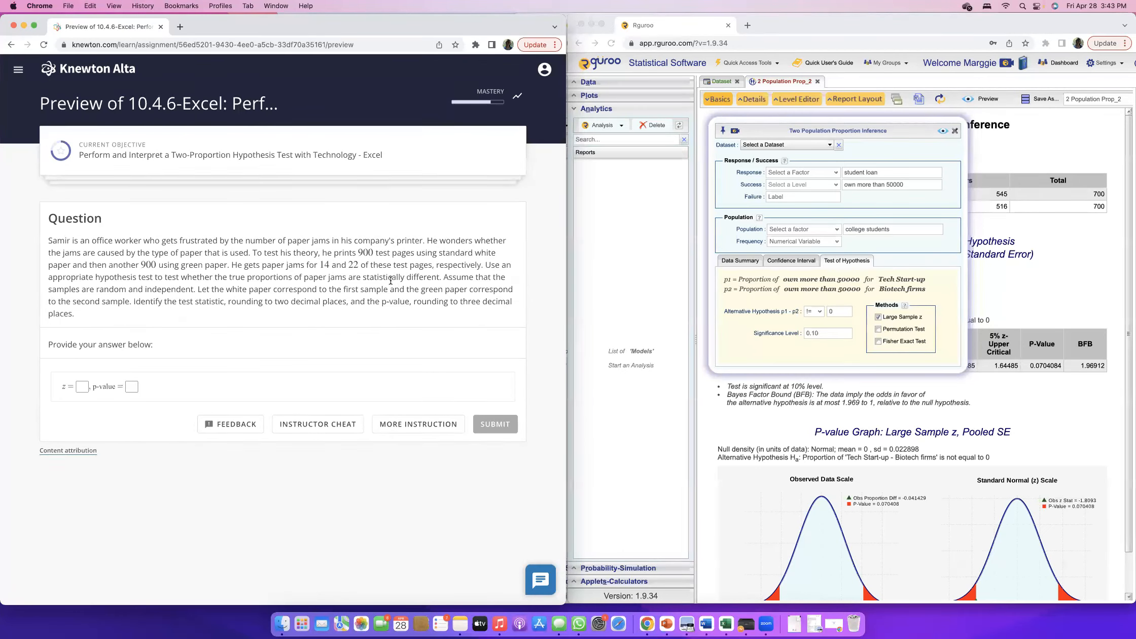
left_click(82, 386)
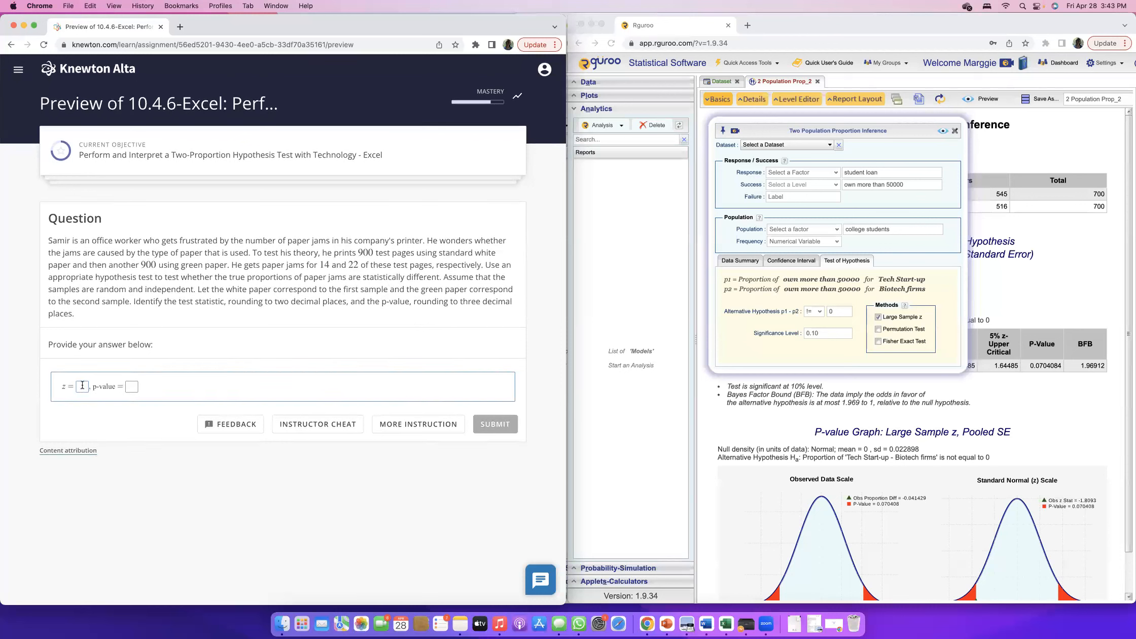
left_click(220, 327)
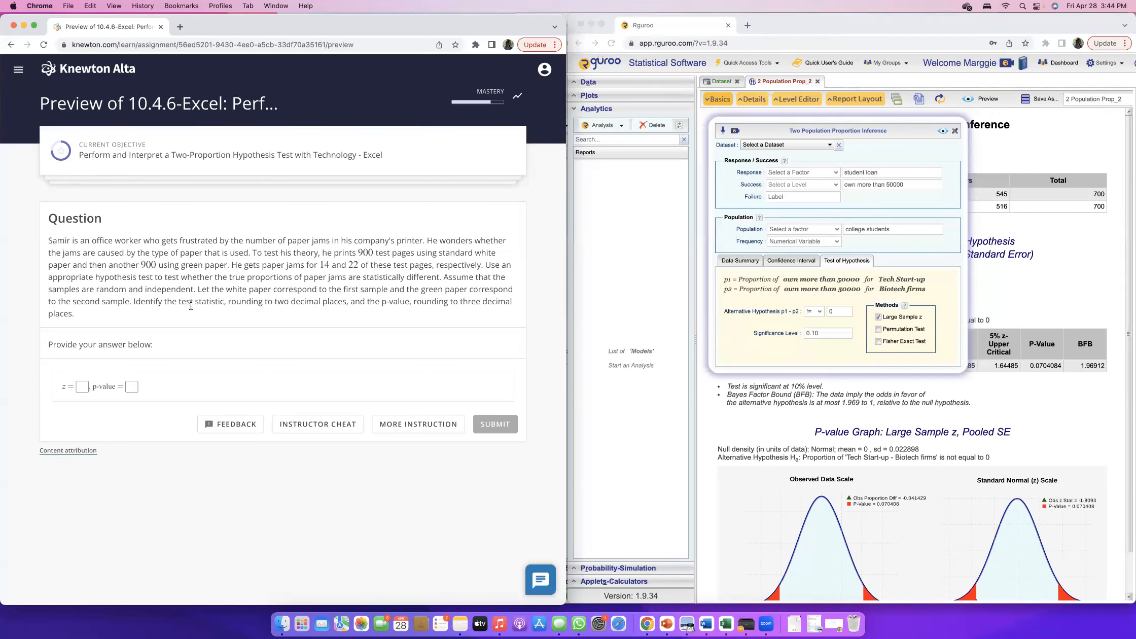
Start a new two-population proportion inference analysis in Rguroo.
left_click(611, 165)
left_click(603, 125)
mouse_move(618, 150)
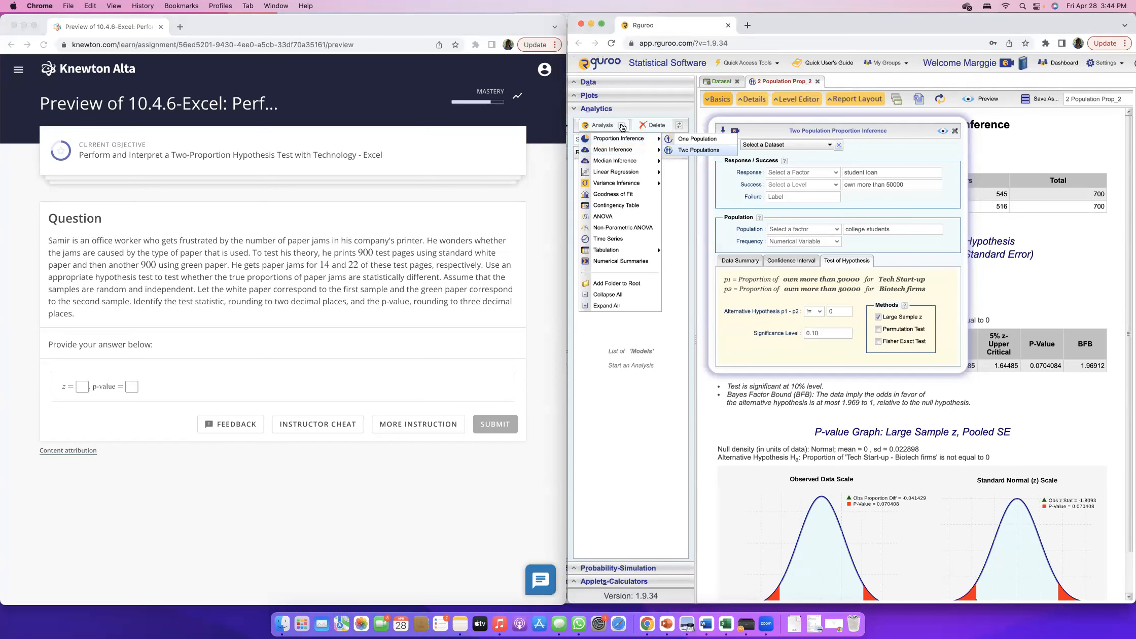
left_click(698, 150)
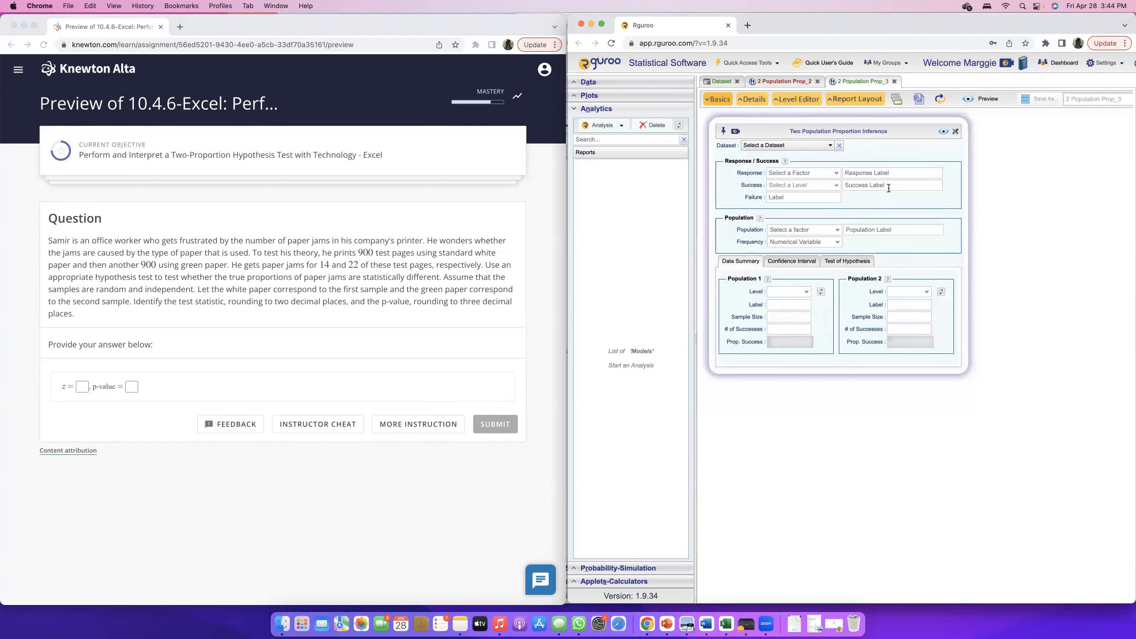
Label population 1 "Standard white paper" and population 2 "Green paper" in the data summary.
left_click(781, 305)
type("Standard white")
left_click(893, 306)
type("Green papre")
key("BackSpace")
key("BackSpace")
type("er")
left_click(809, 305)
type("paper")
Set both sample sizes to 900, with 14 successes for population 1 and 22 for population 2.
left_click(793, 317)
type("900")
left_click(893, 317)
type("900")
left_click(784, 329)
type("14")
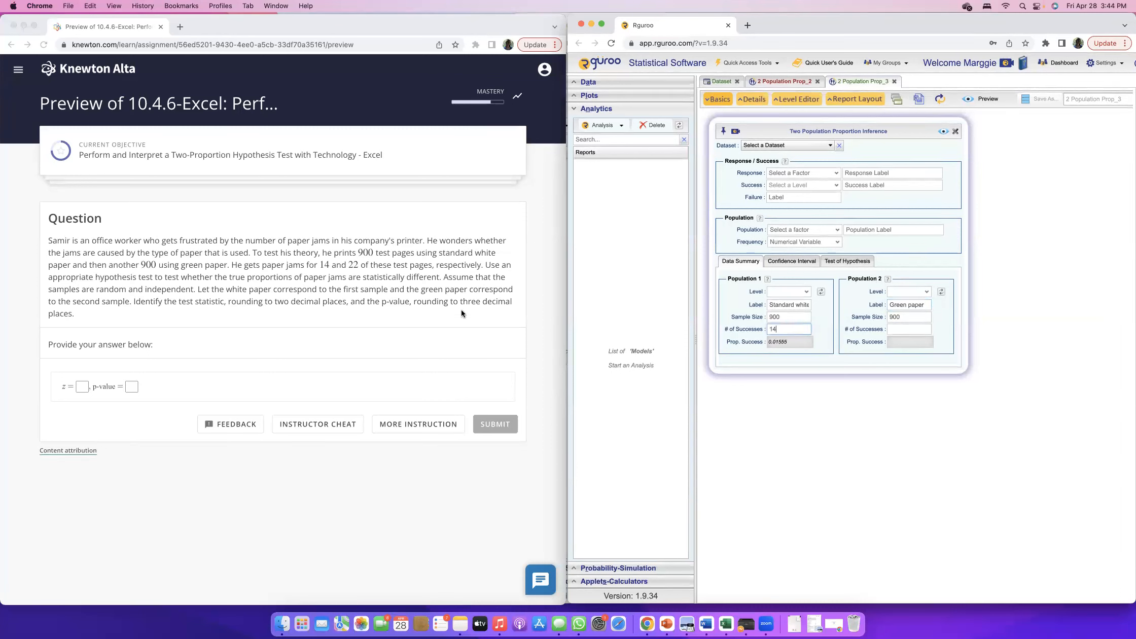
left_click_drag(321, 263, 360, 265)
key("cmd+c")
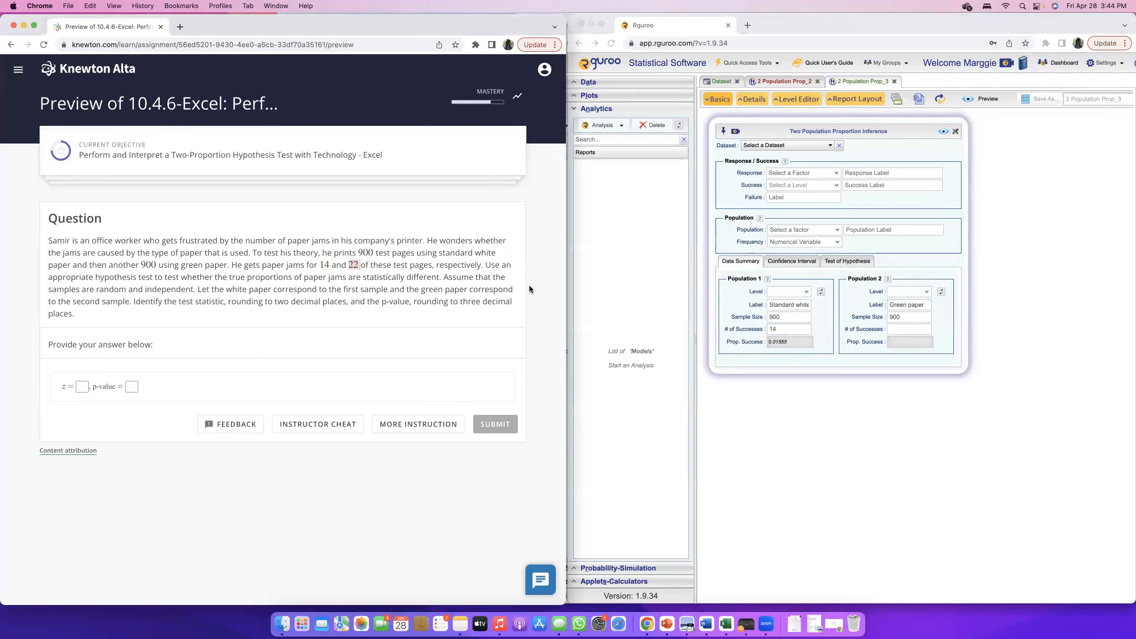
left_click(894, 329)
key("cmd+v")
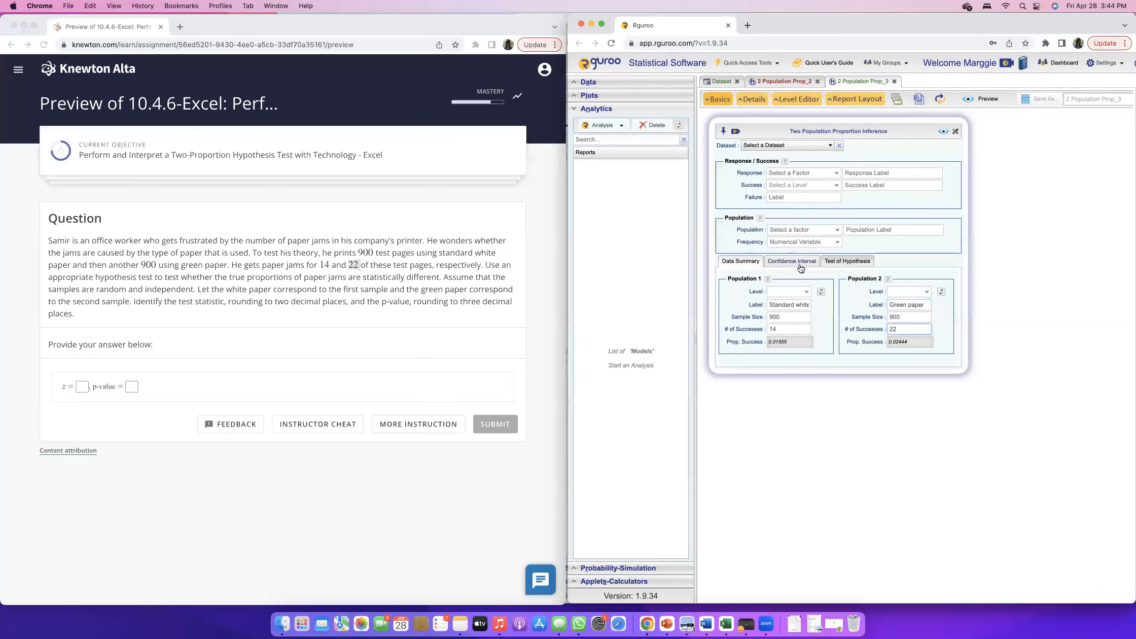
Set up the hypothesis test with alternative p1 - p2 != 0, using the Large Sample z method.
left_click(847, 261)
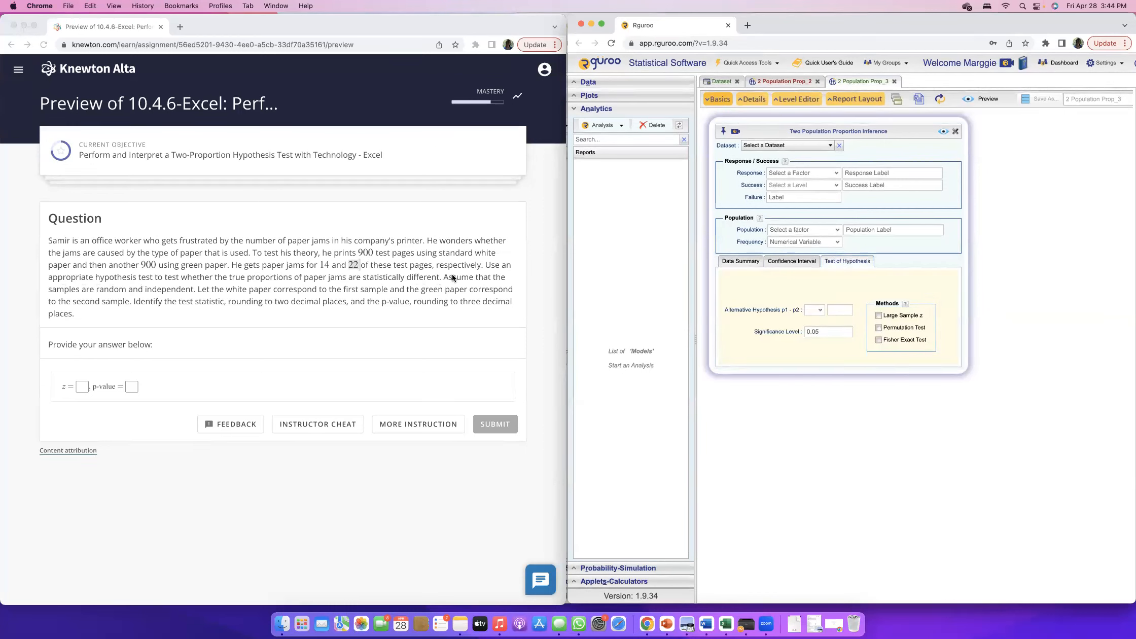
left_click(101, 276)
left_click_drag(197, 277, 444, 279)
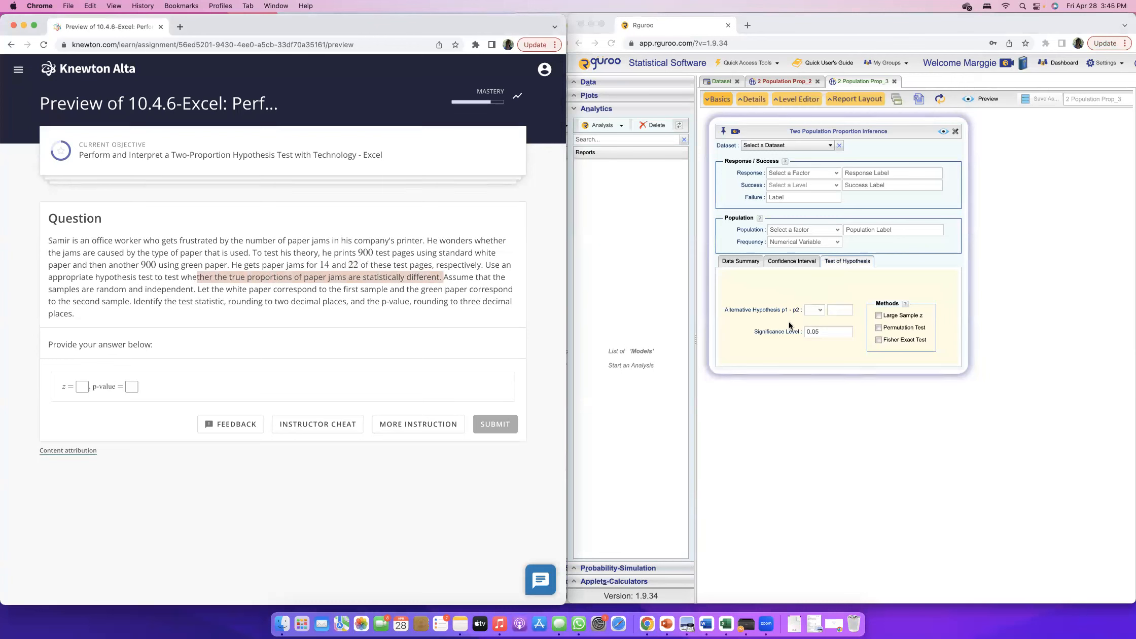
left_click(820, 311)
left_click(814, 309)
left_click(815, 336)
left_click(837, 311)
type("0")
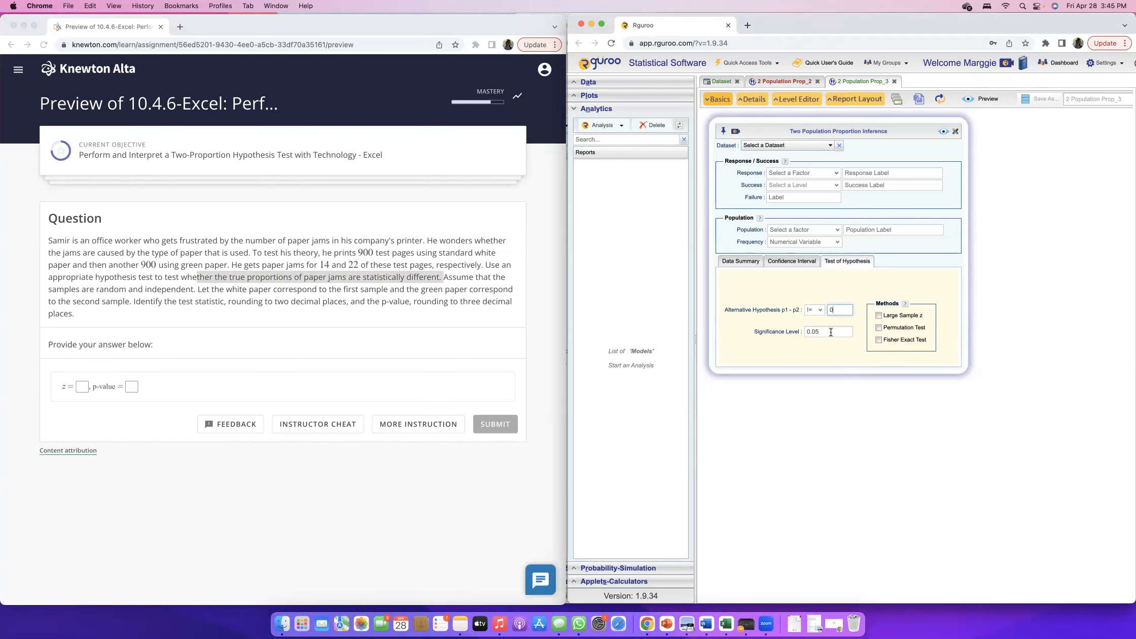
left_click(878, 316)
Label the success level "Paper Jam" and the response "x".
left_click(908, 172)
left_click(870, 186)
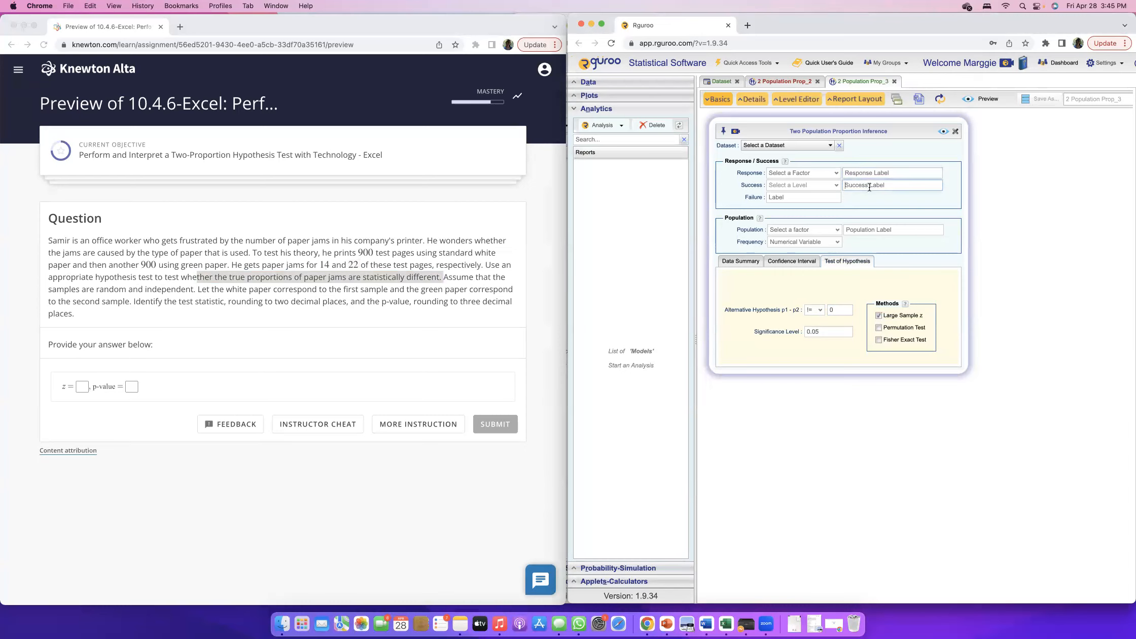
type("Paper Jam")
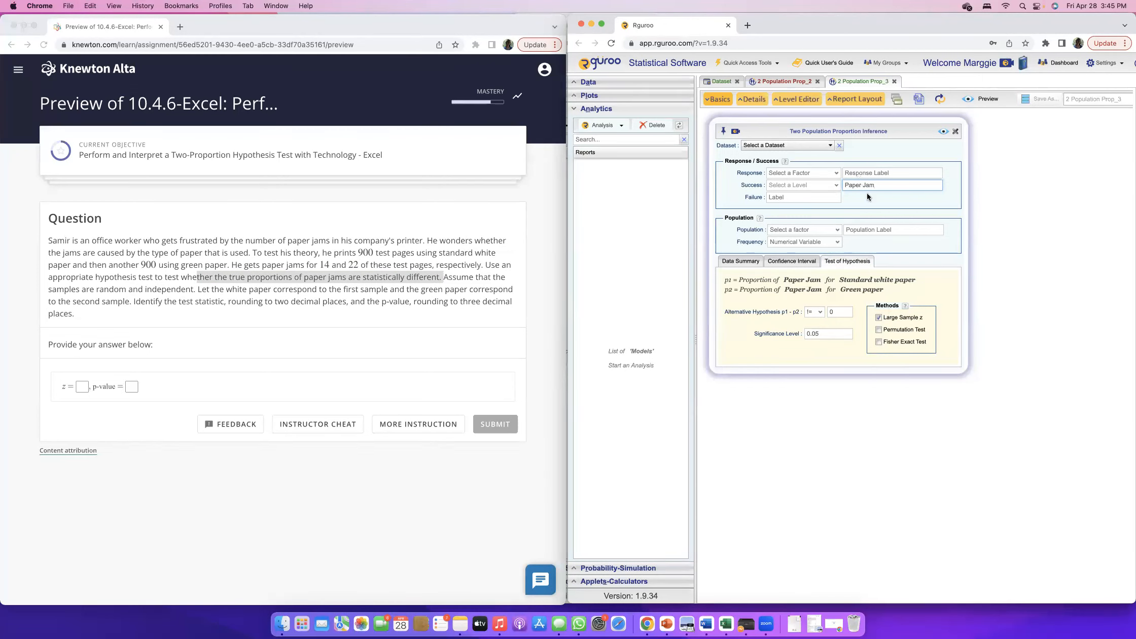
left_click(863, 175)
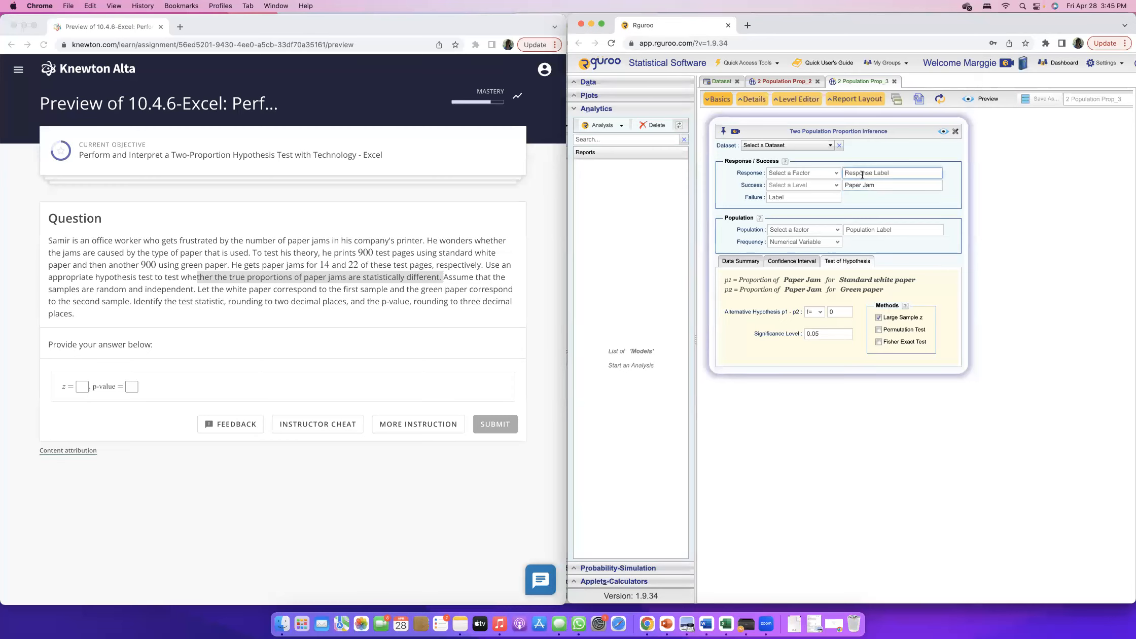
type("x")
Label the population factor "Type of Paper".
left_click(866, 230)
type("pa")
key("BackSpace")
key("BackSpace")
type("Type o")
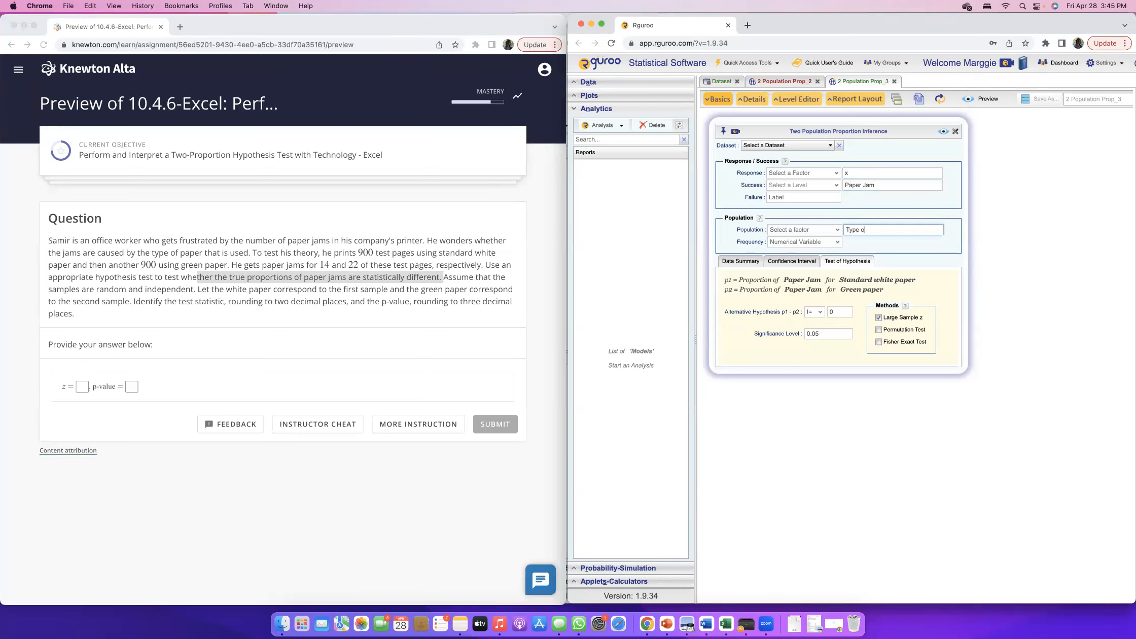
type("f Paper")
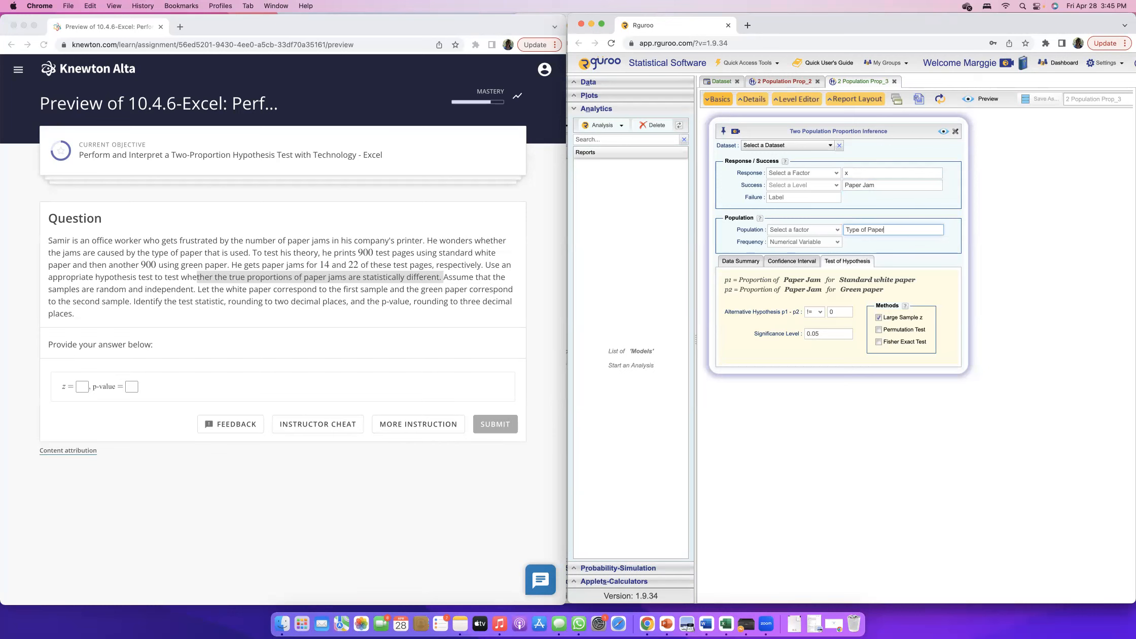
Generate the two-population proportion report and review its data summary, test table and p-value graphs.
left_click(943, 133)
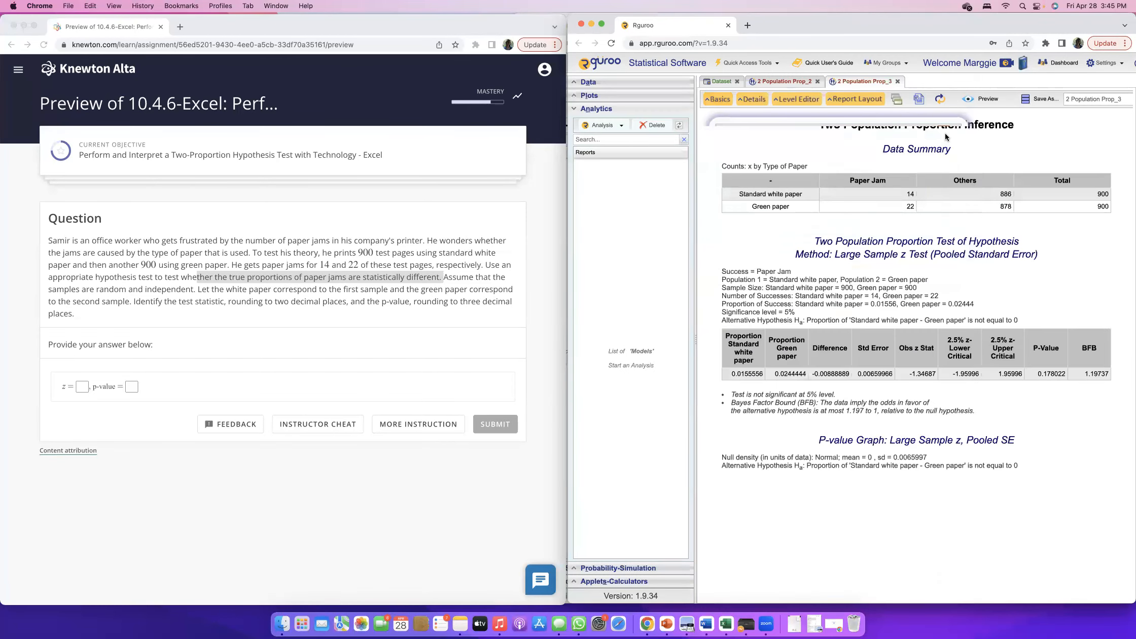
scroll(969, 372, "down", 2)
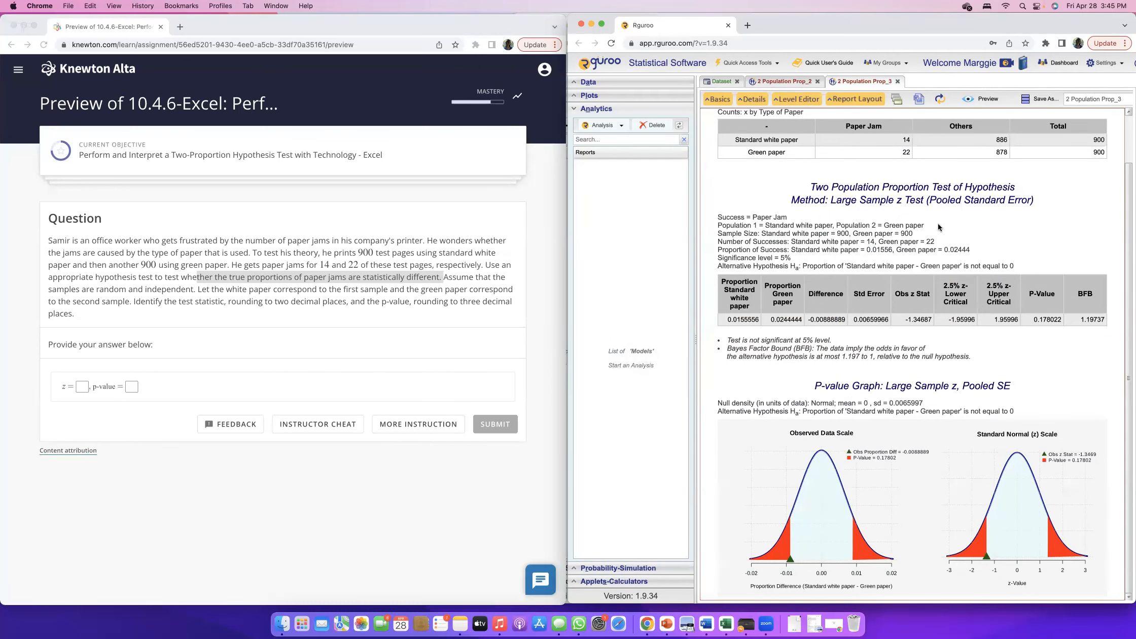
scroll(939, 225, "up", 1)
left_click_drag(736, 159, 797, 159)
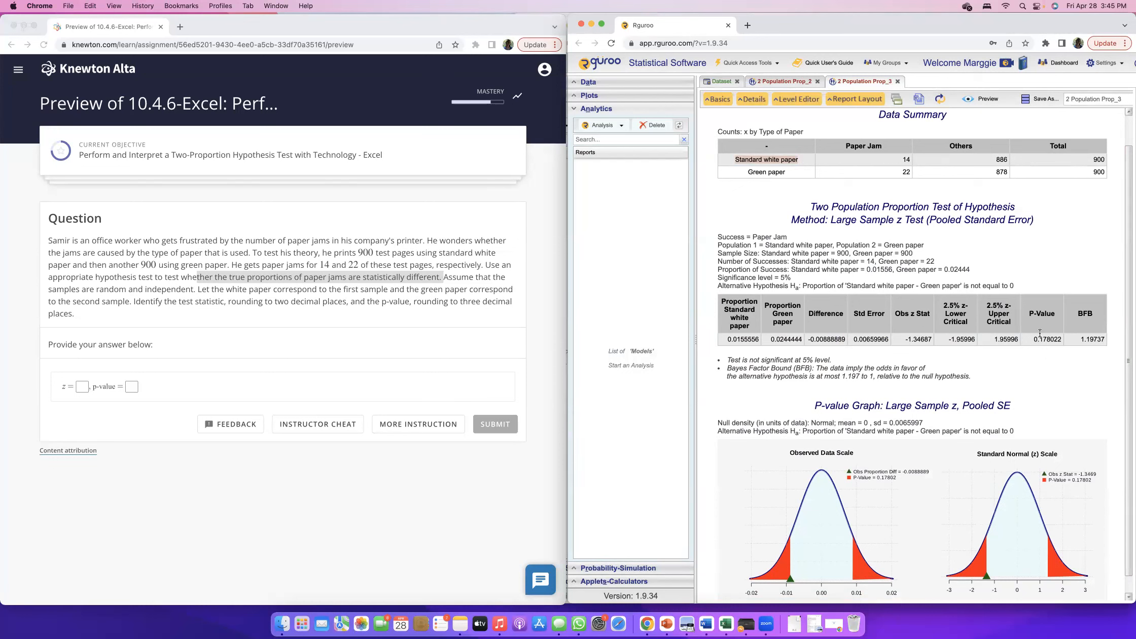
Enter the observed z statistic from the report as z = -1.35 in the Knewton answer.
left_click(906, 340)
left_click_drag(907, 341, 930, 340)
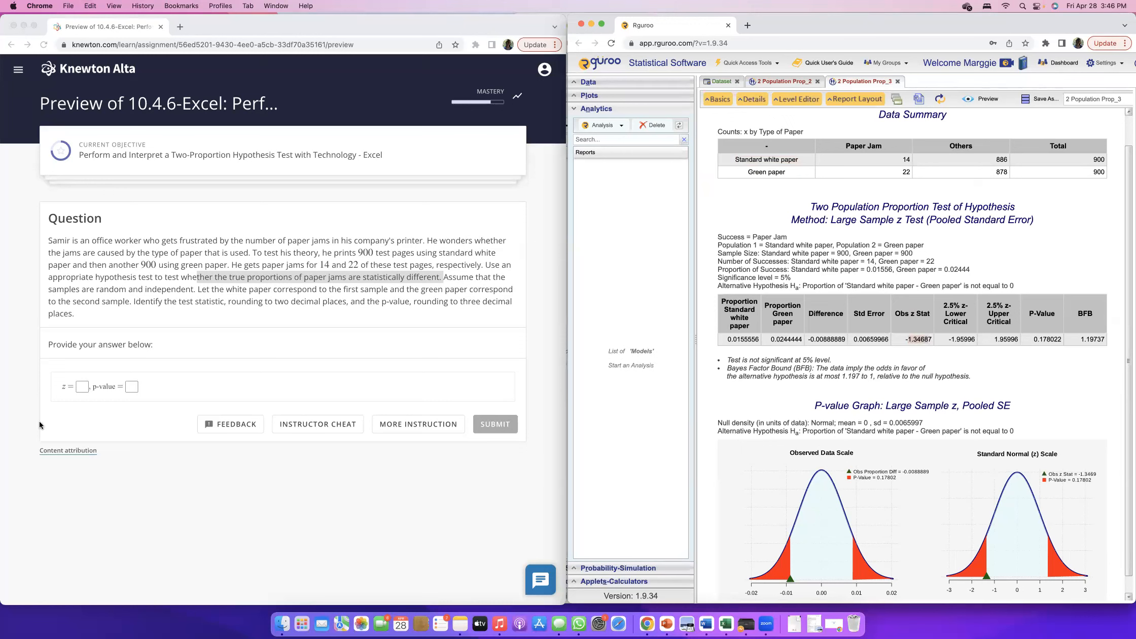
left_click(84, 388)
type("1.3468")
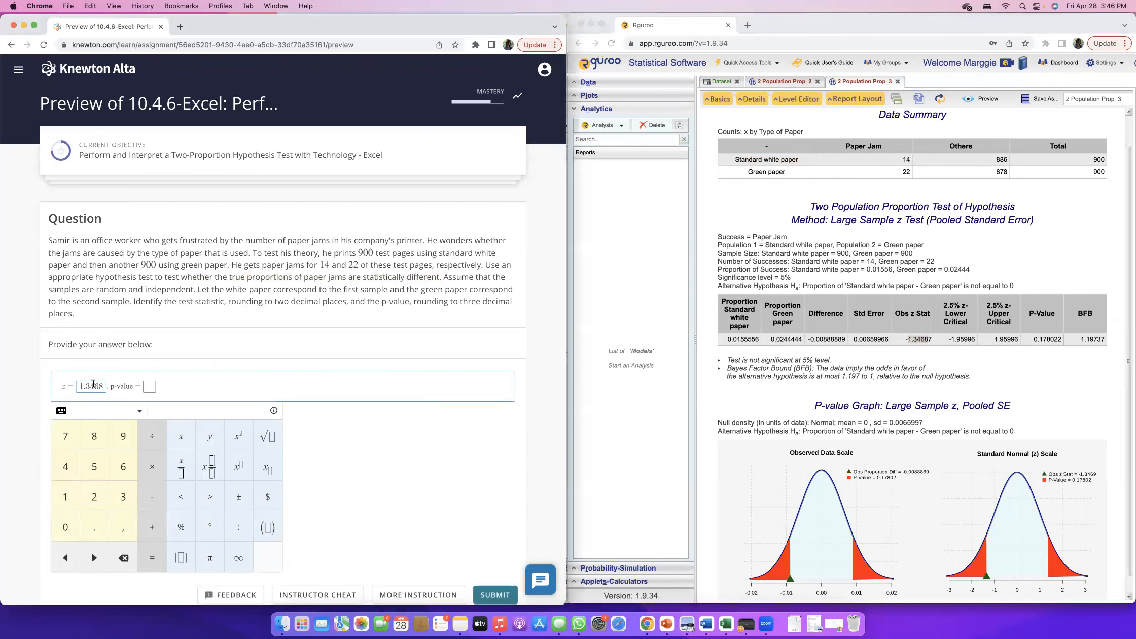
left_click_drag(89, 386, 104, 386)
type("5")
key("Left")
key("Left")
key("Left")
key("Left")
type("-")
Enter the report's p-value as 0.18 in the Knewton answer and submit it.
left_click(1073, 338)
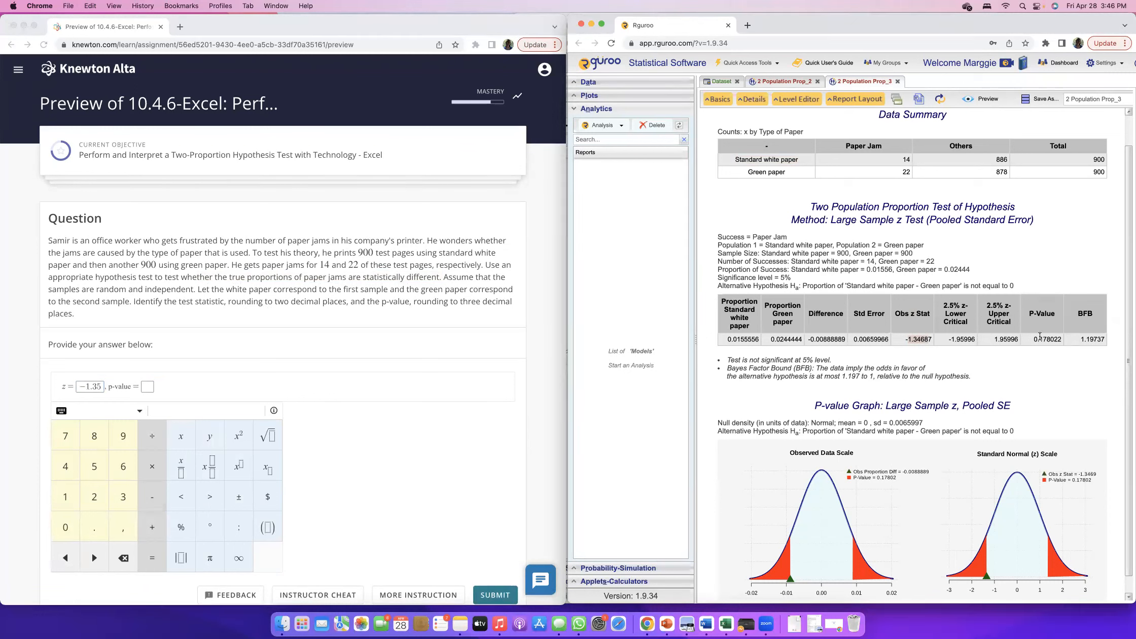
left_click_drag(1035, 339, 1051, 339)
left_click(149, 386)
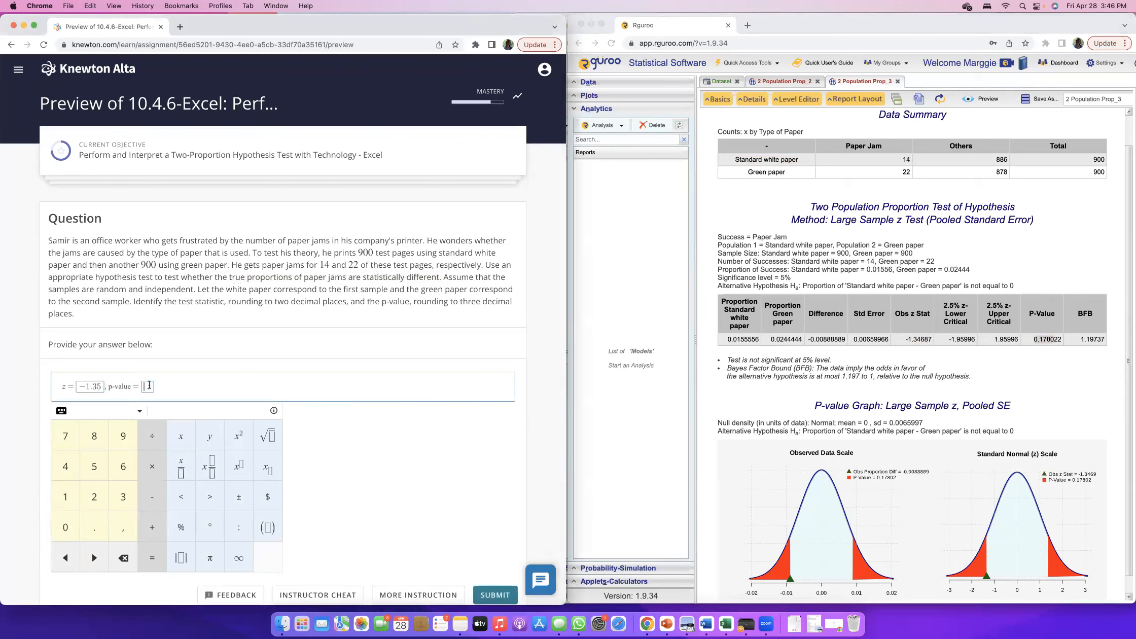
type("0.1780")
key("shift+Left")
key("shift+Left")
key("BackSpace")
key("BackSpace")
type("8")
left_click(447, 347)
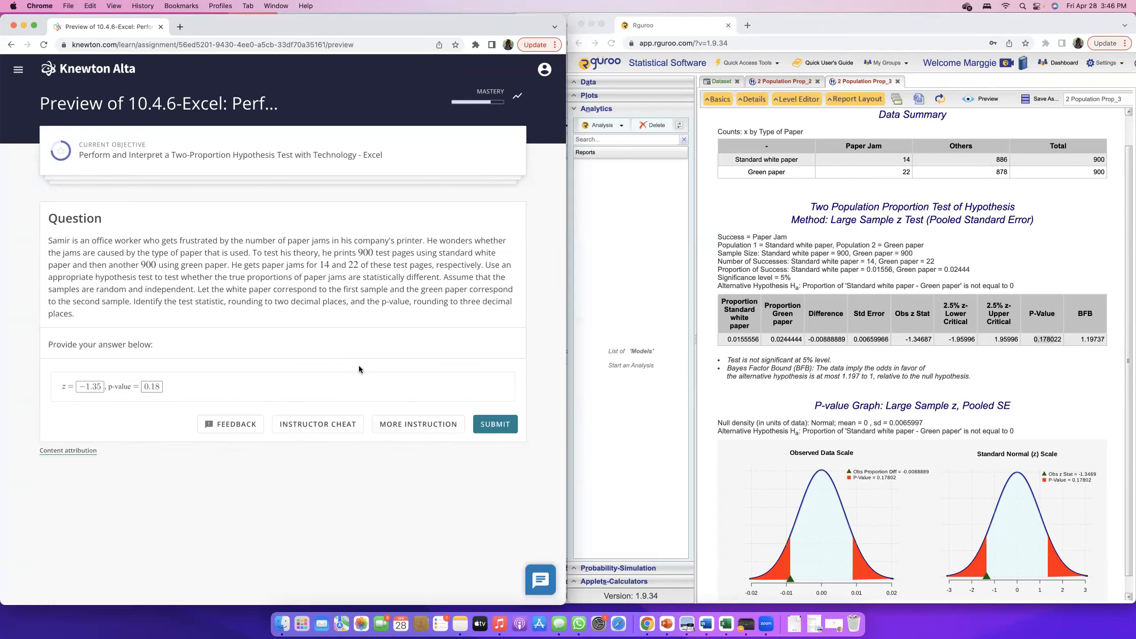
left_click(493, 425)
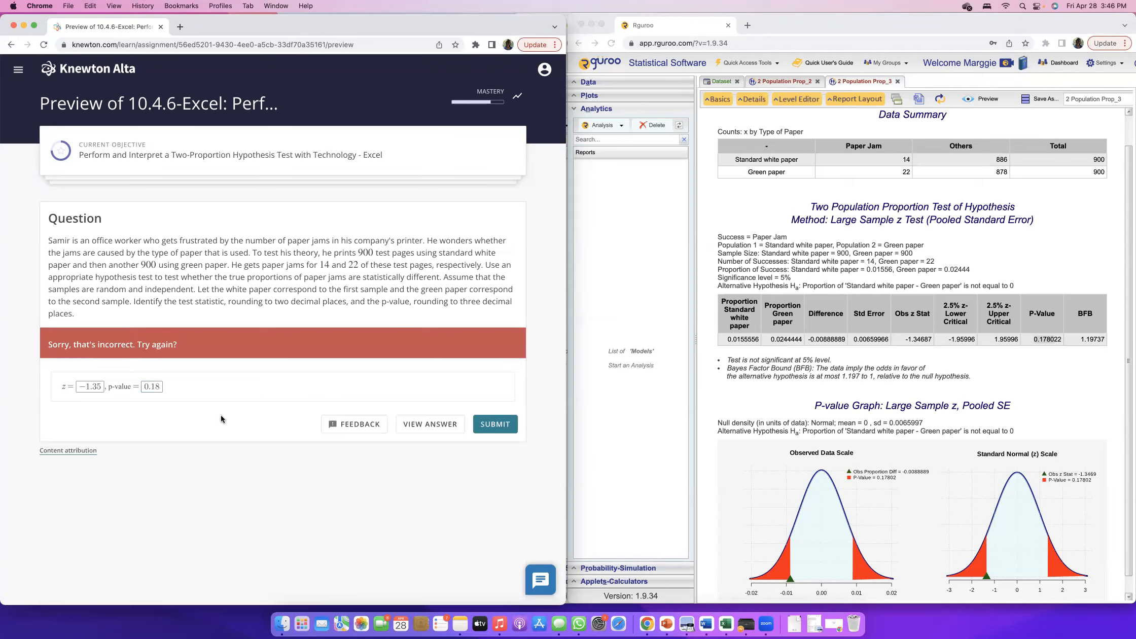
Change the z answer to -1.347 and resubmit.
left_click(113, 390)
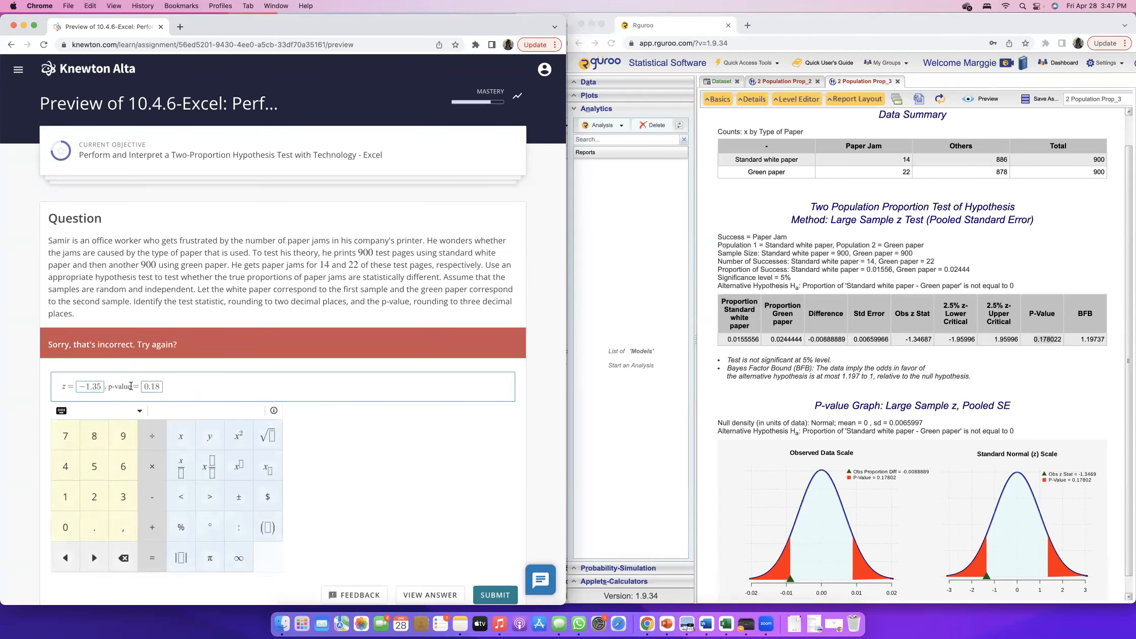
key("BackSpace")
type("47")
left_click(410, 459)
left_click(495, 425)
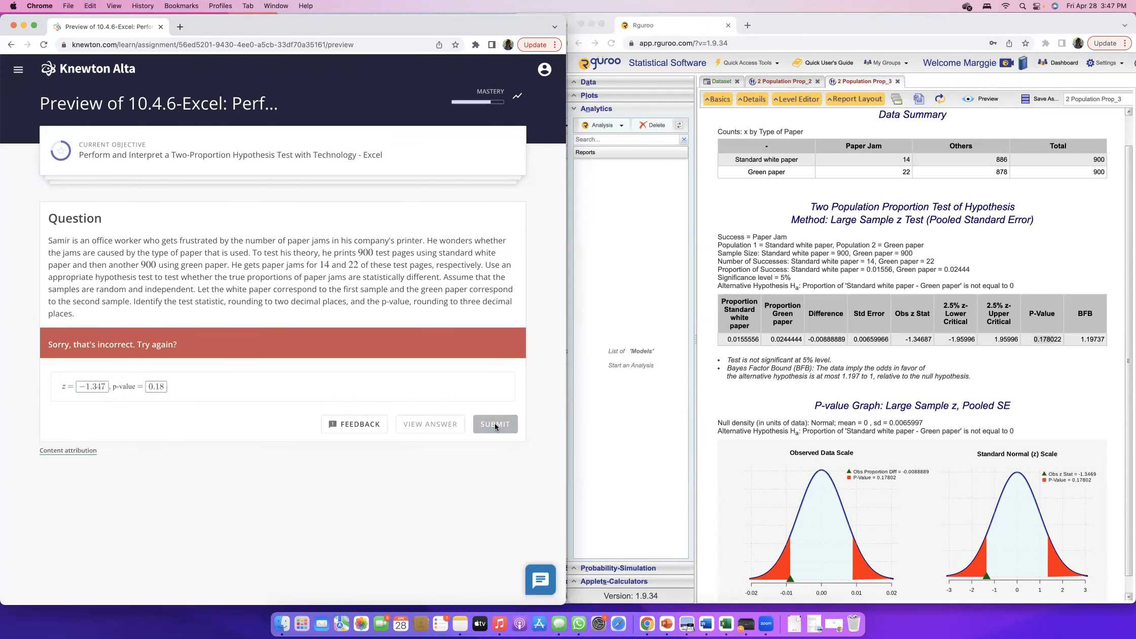
Compare the correct answers and Excel explanation in Knewton with the z statistic and p-value in the Rguroo report.
scroll(367, 419, "down", 3)
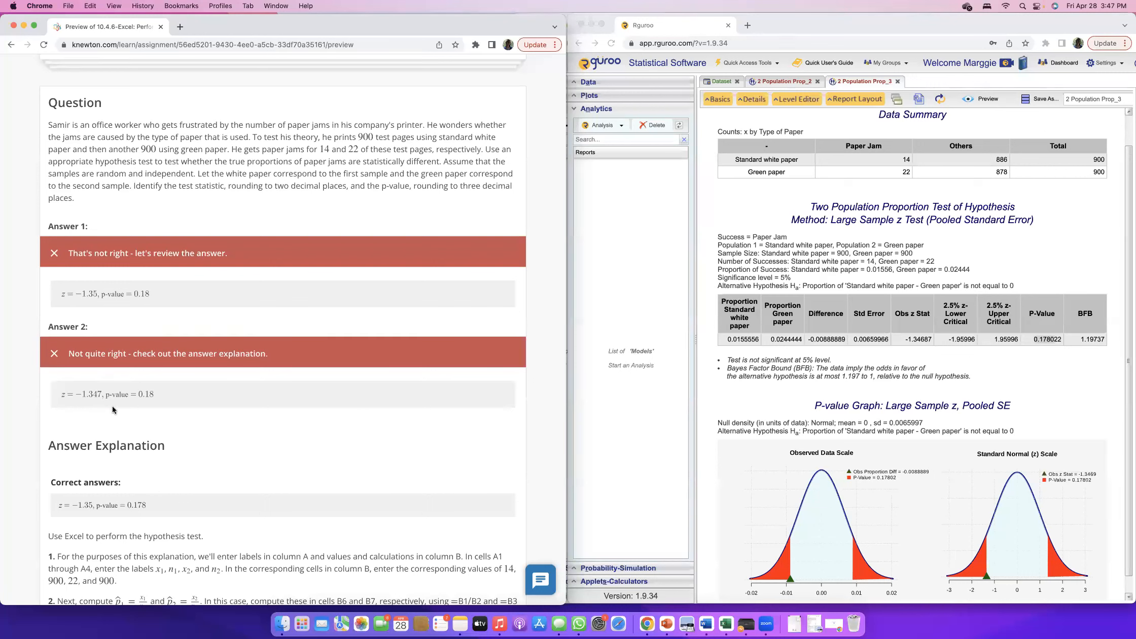
scroll(158, 417, "down", 1)
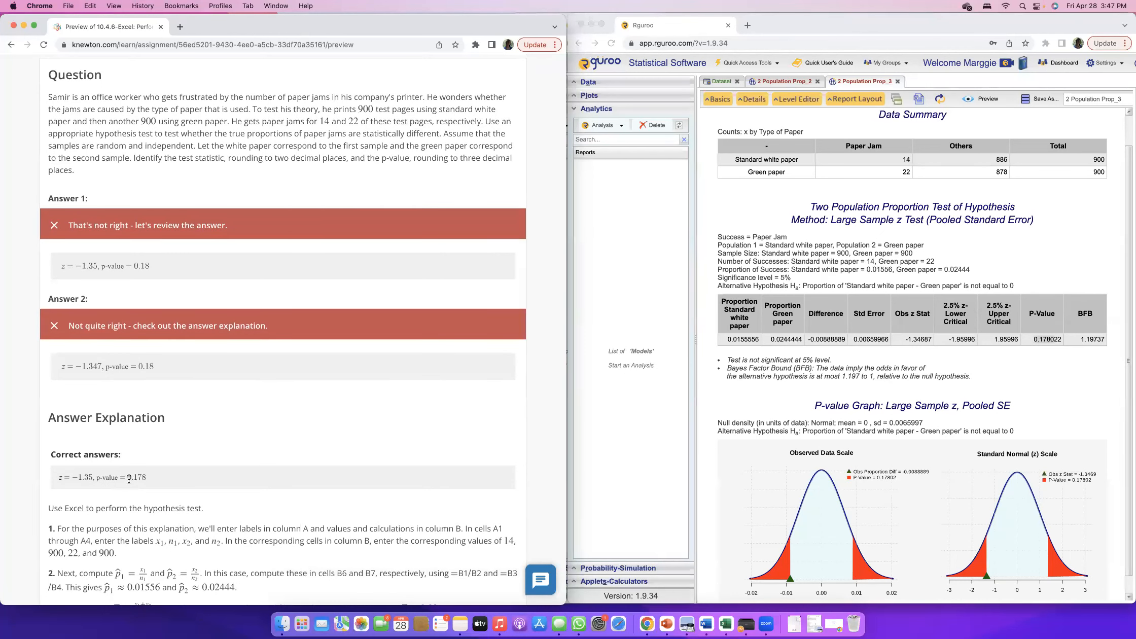
scroll(155, 482, "down", 5)
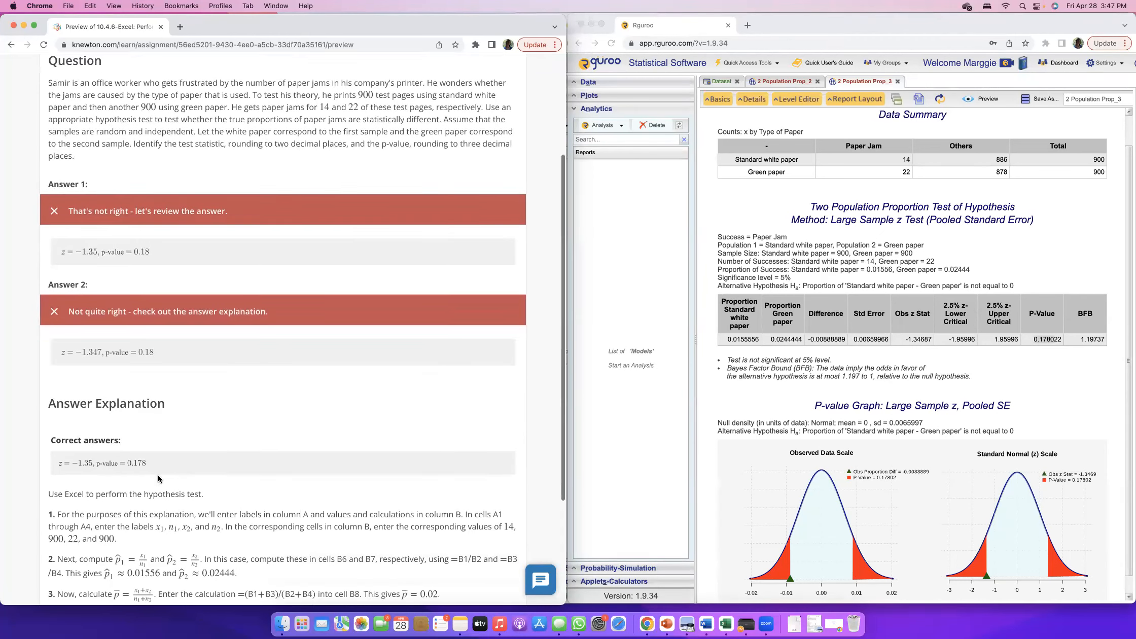
scroll(159, 476, "up", 5)
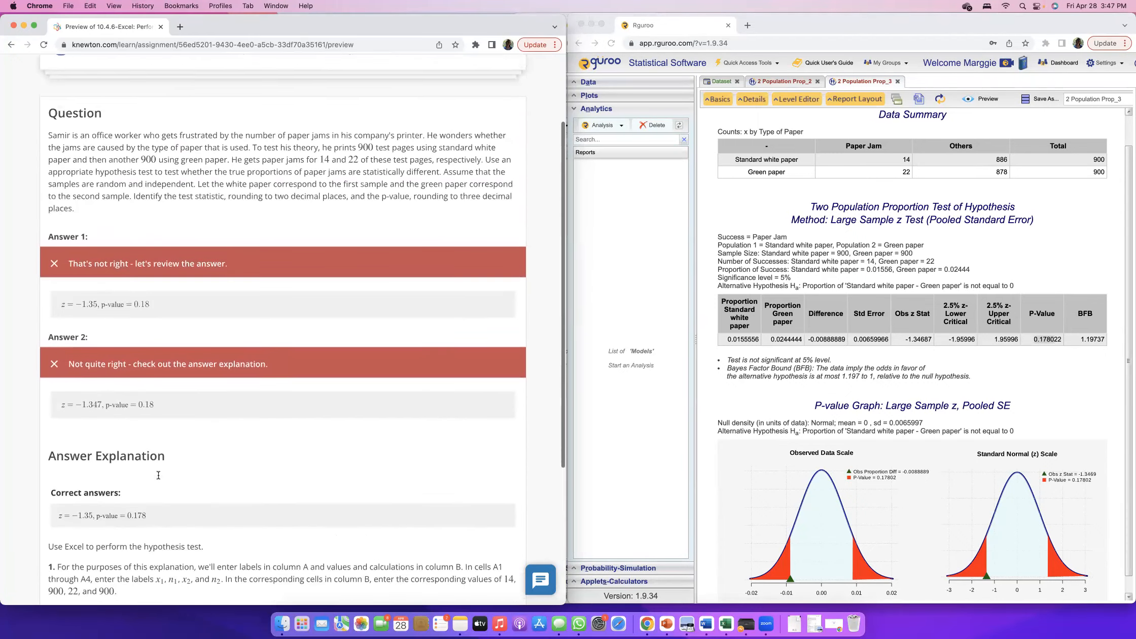
scroll(159, 476, "down", 5)
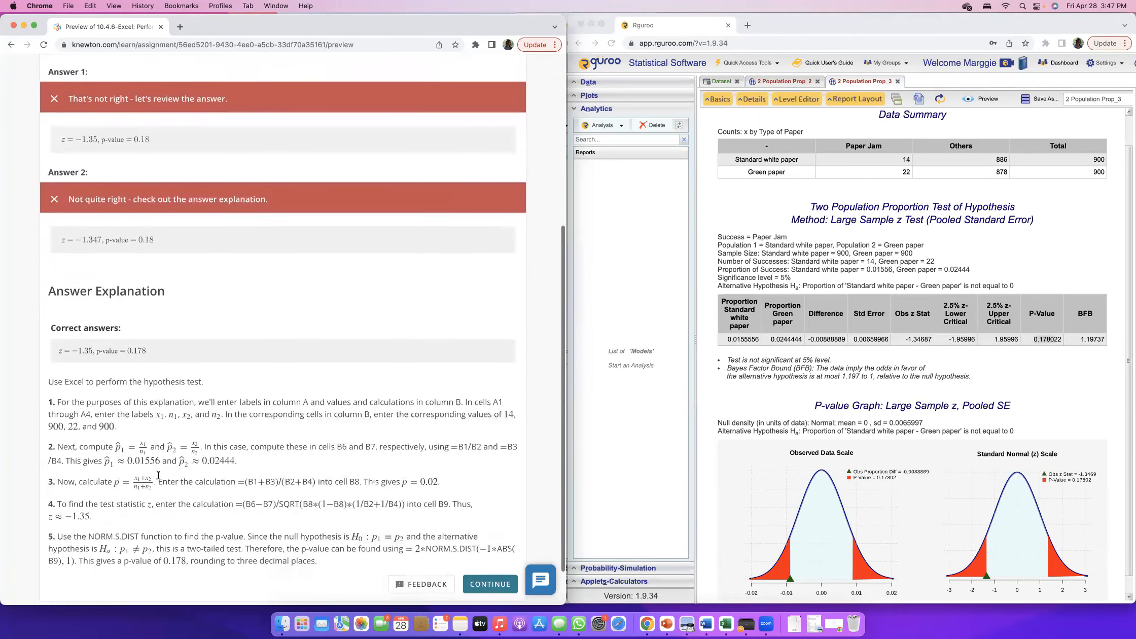
left_click(905, 338)
scroll(923, 342, "up", 1)
left_click_drag(932, 342, 903, 342)
left_click_drag(1058, 345, 1033, 346)
left_click(213, 387)
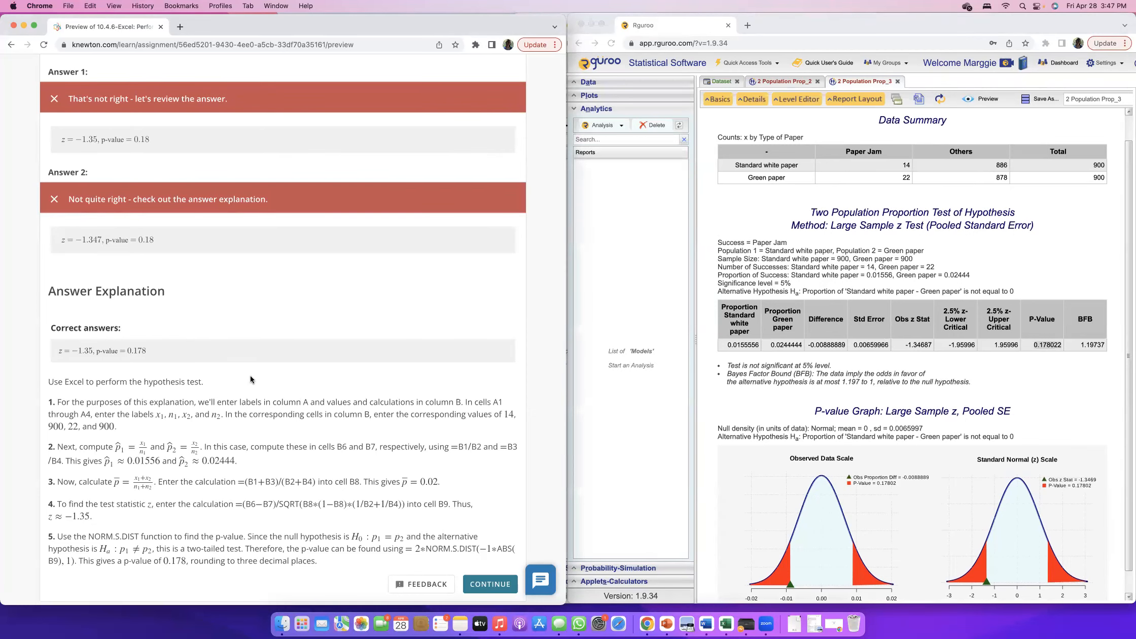
scroll(250, 379, "up", 10)
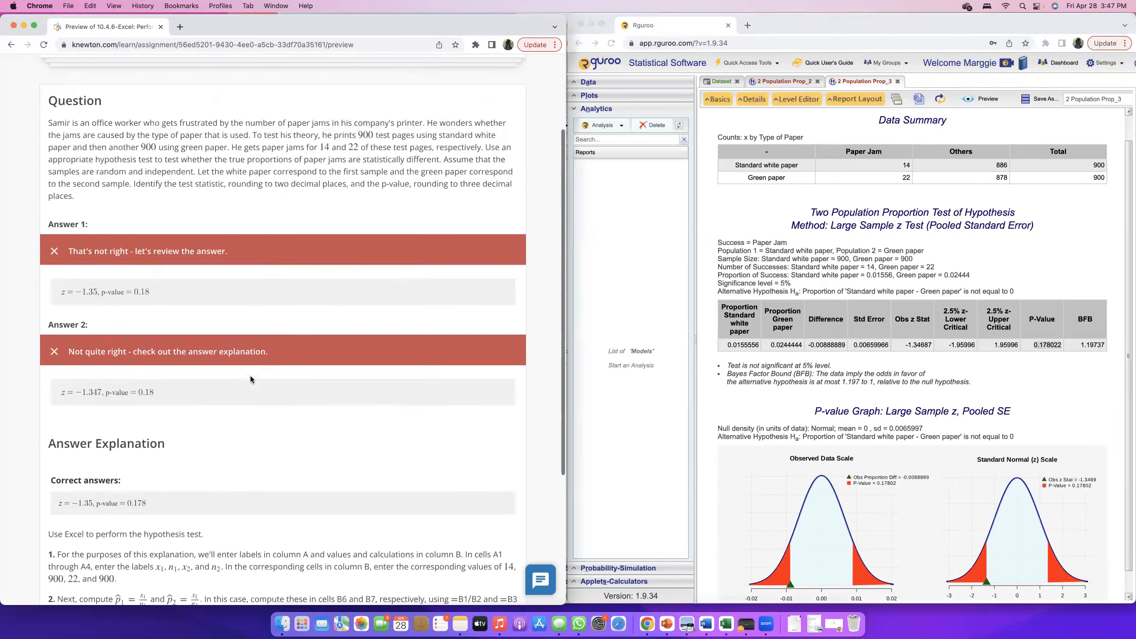